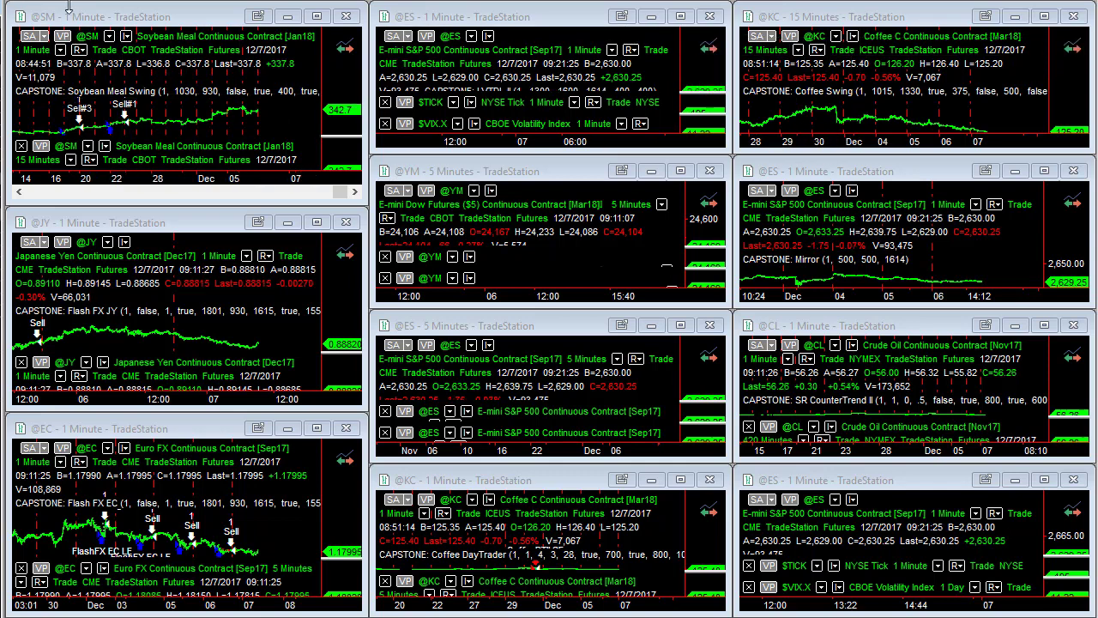
{"action": "left_click", "coordinate": [108, 20]}
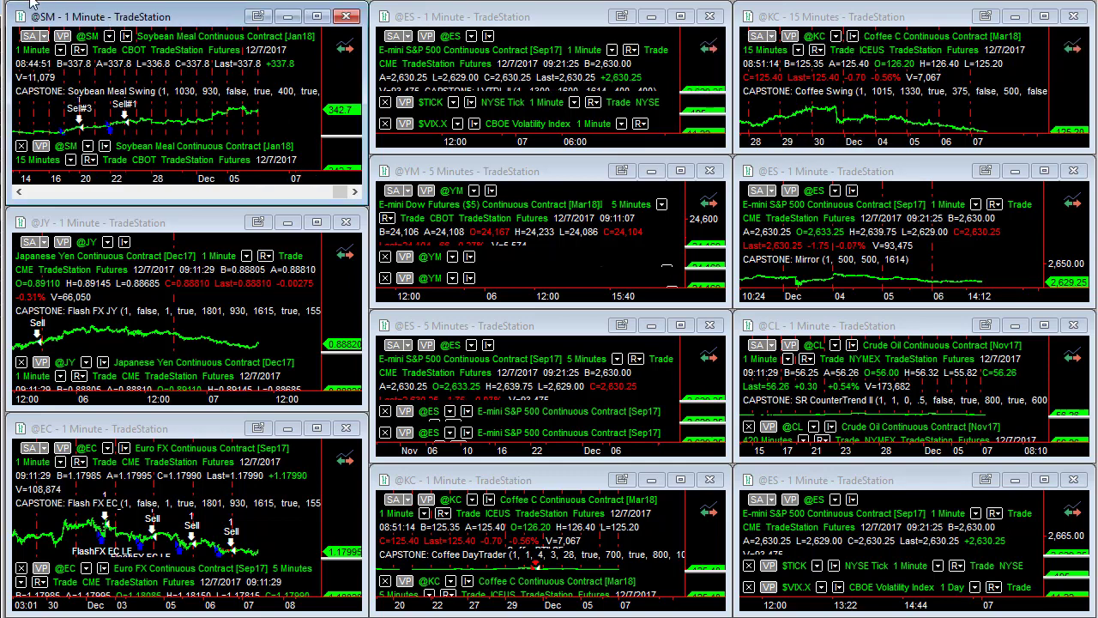
{"action": "key", "text": "alt+v"}
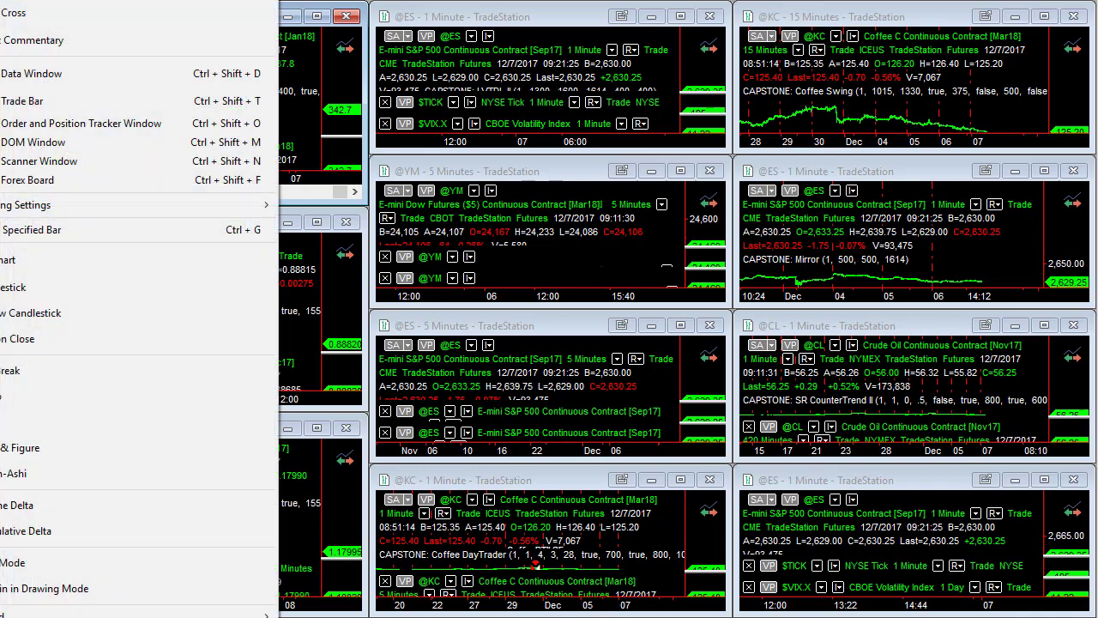
{"action": "key", "text": "Escape"}
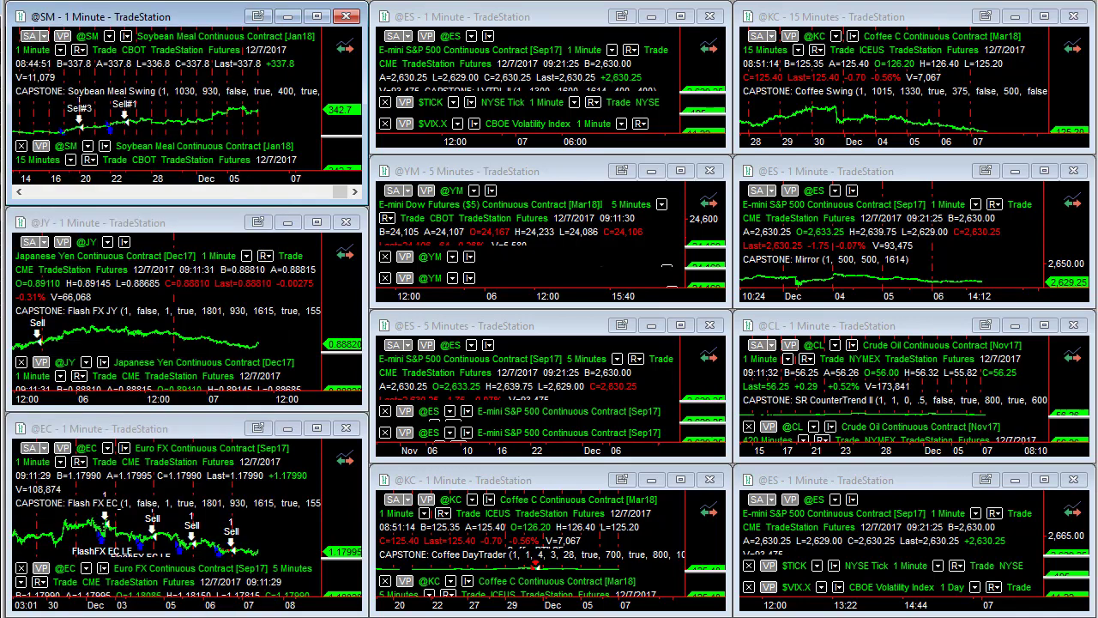
{"action": "key", "text": "alt+shift+p"}
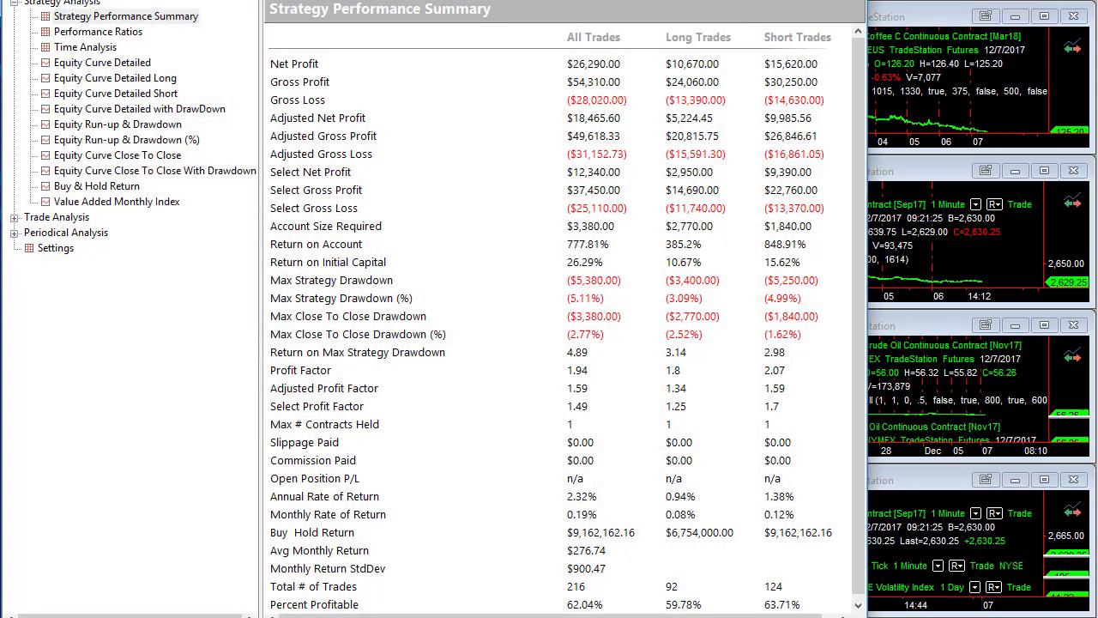
{"action": "left_click_drag", "start_coordinate": [645, 3], "coordinate": [705, 2]}
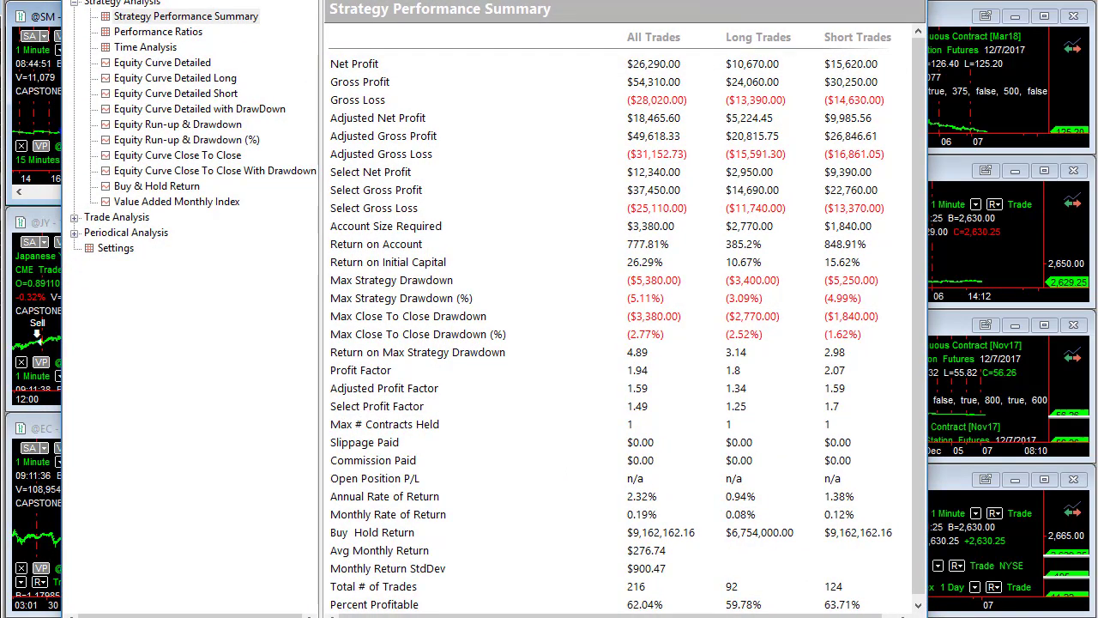
- Review the Soybean Meal strategy's close-to-close equity curve with drawdown, total trade analysis and performance summary, closing the report when finished
{"action": "left_click", "coordinate": [193, 174]}
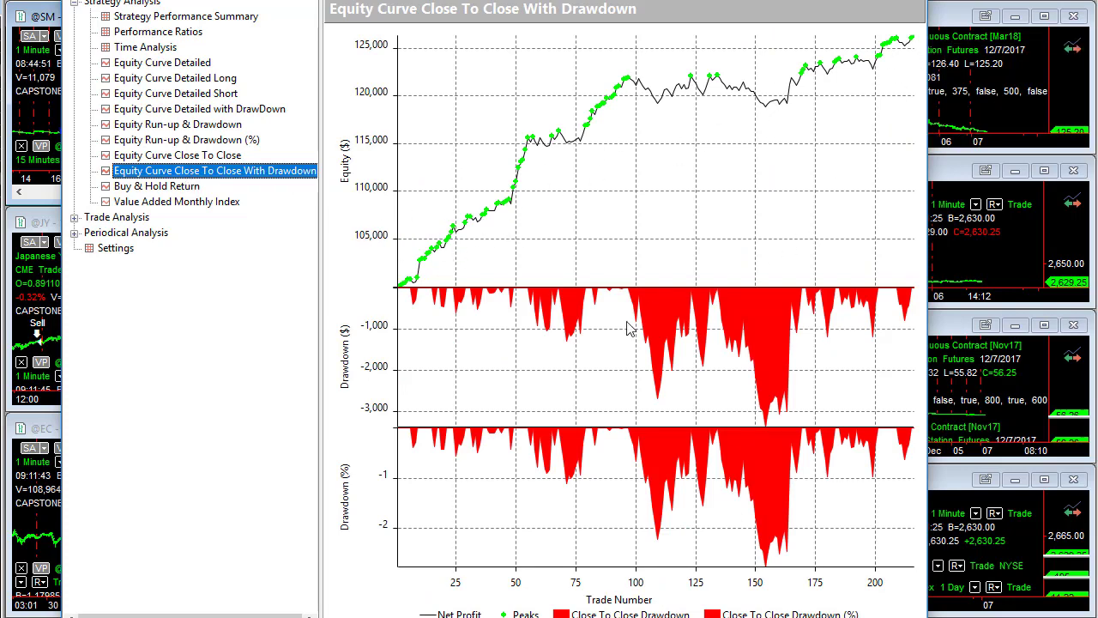
{"action": "left_click", "coordinate": [75, 218]}
{"action": "left_click", "coordinate": [168, 248]}
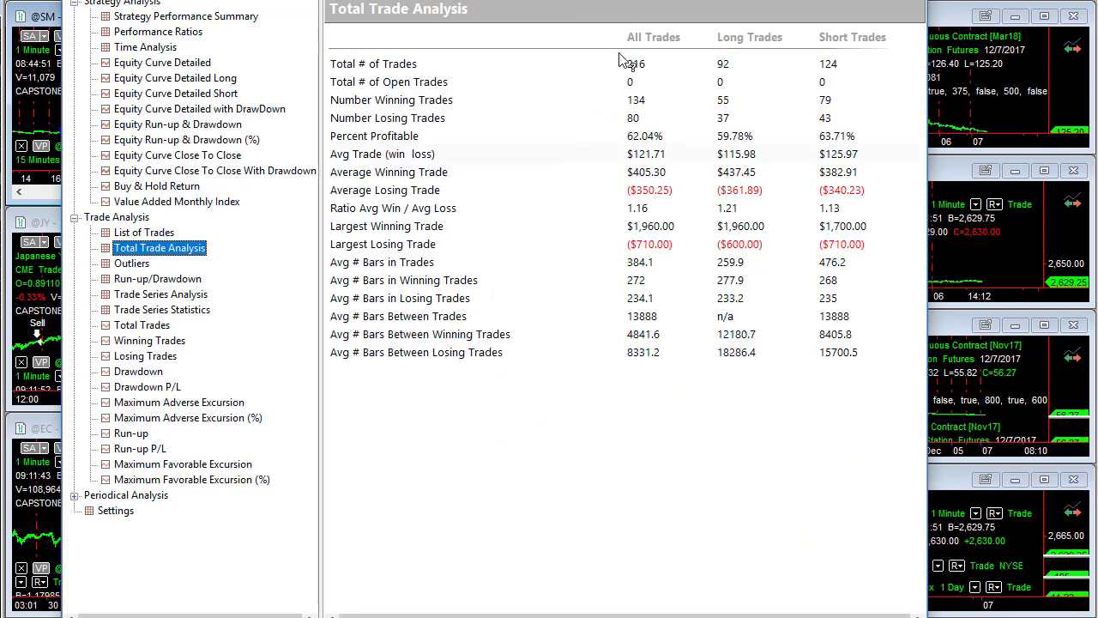
{"action": "left_click", "coordinate": [653, 163]}
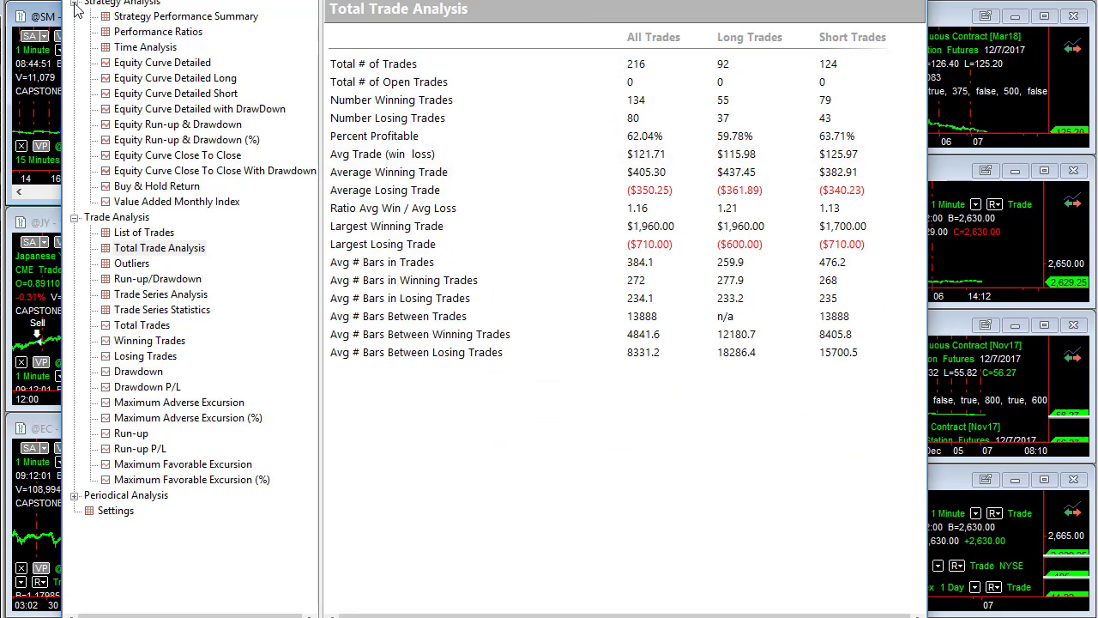
{"action": "left_click", "coordinate": [151, 17]}
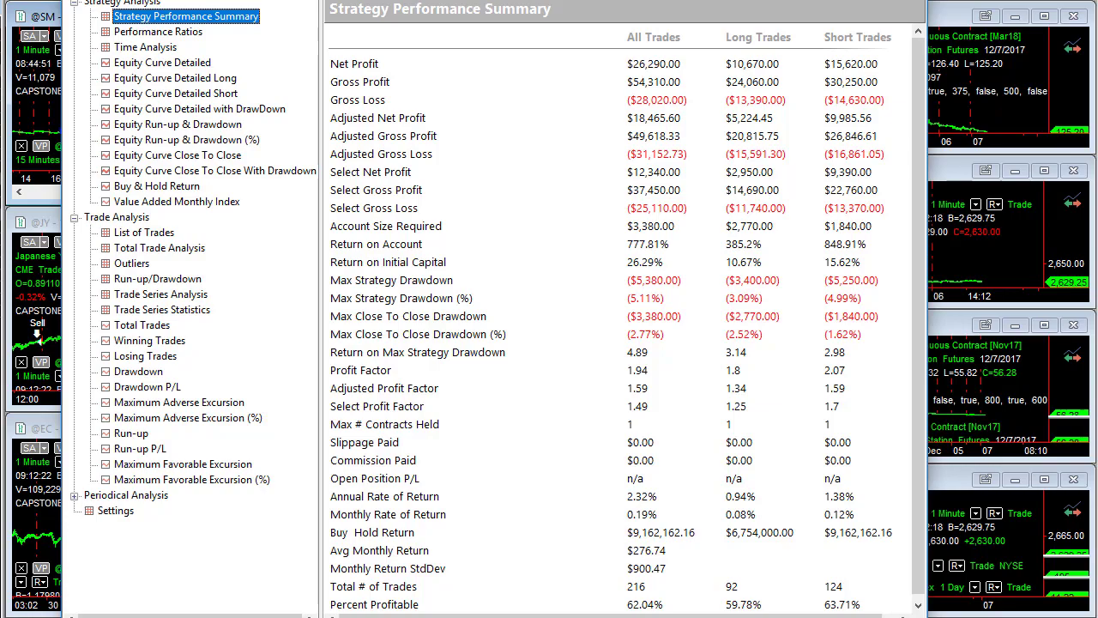
{"action": "key", "text": "alt+F4"}
{"action": "left_click", "coordinate": [291, 260]}
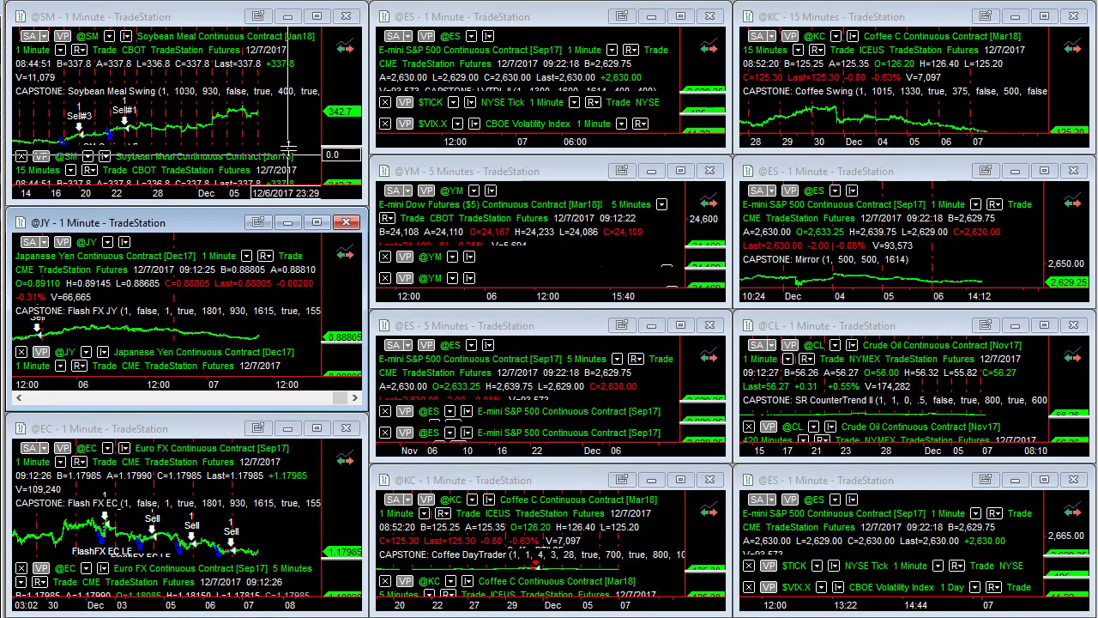
{"action": "key", "text": "alt+v"}
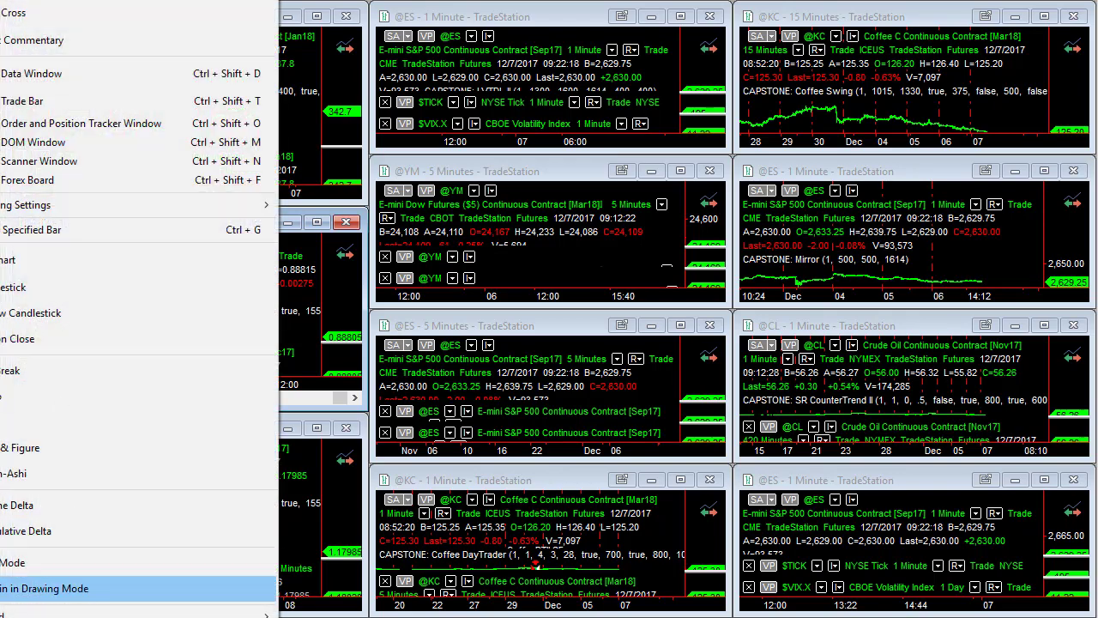
{"action": "key", "text": "Escape"}
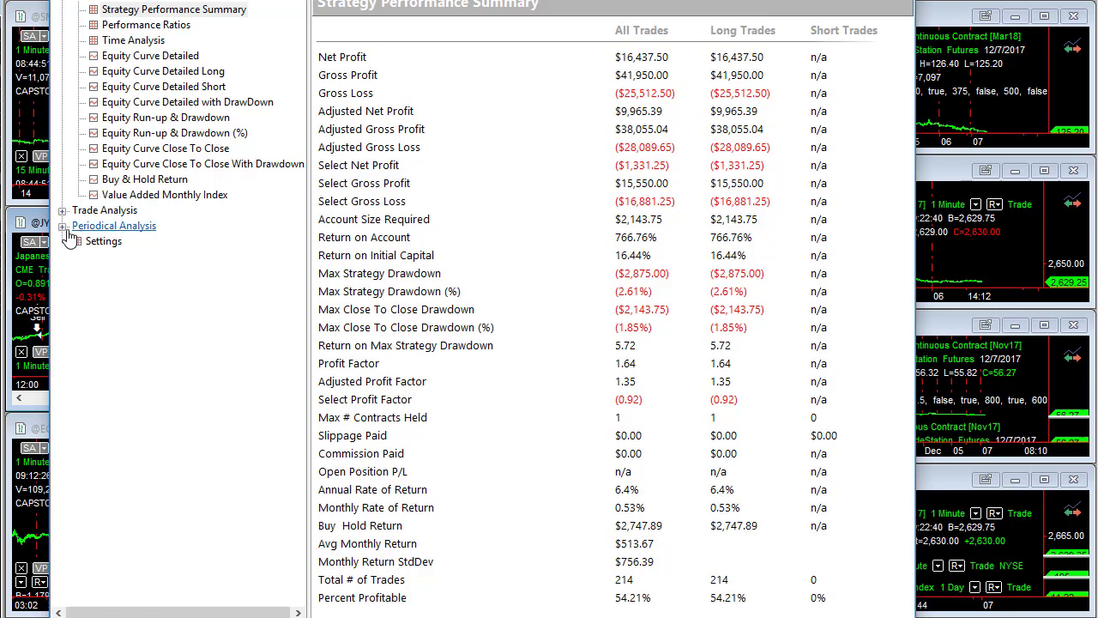
{"action": "left_click", "coordinate": [134, 10]}
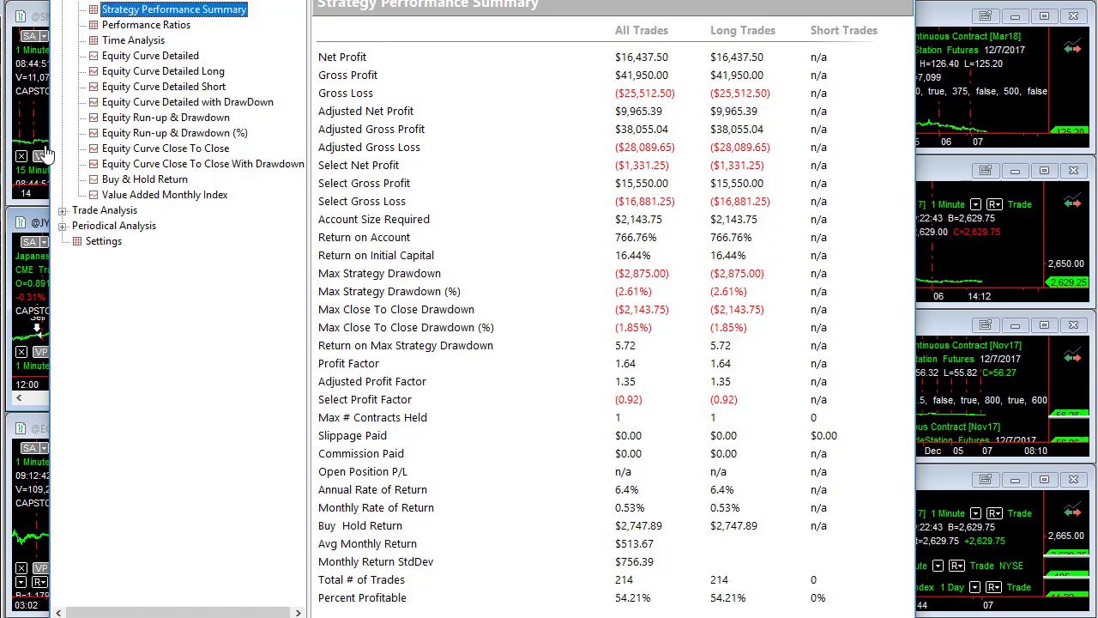
- Review the Japanese Yen strategy's close-to-close equity curve with drawdown, total trade analysis and performance summary, closing the report when finished
{"action": "left_click", "coordinate": [194, 165]}
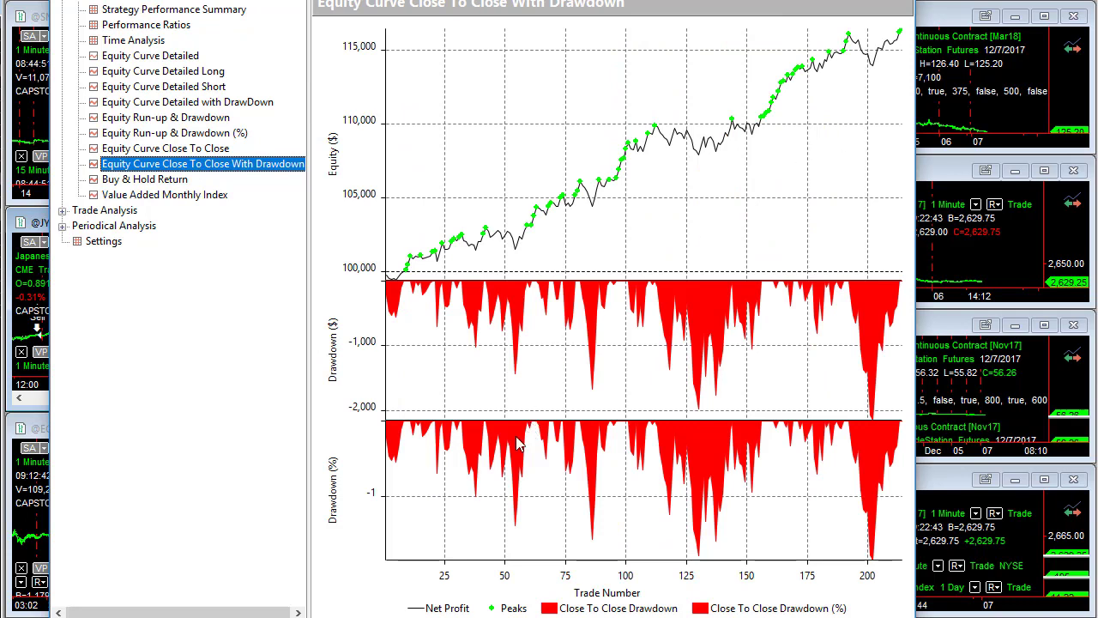
{"action": "left_click", "coordinate": [62, 211]}
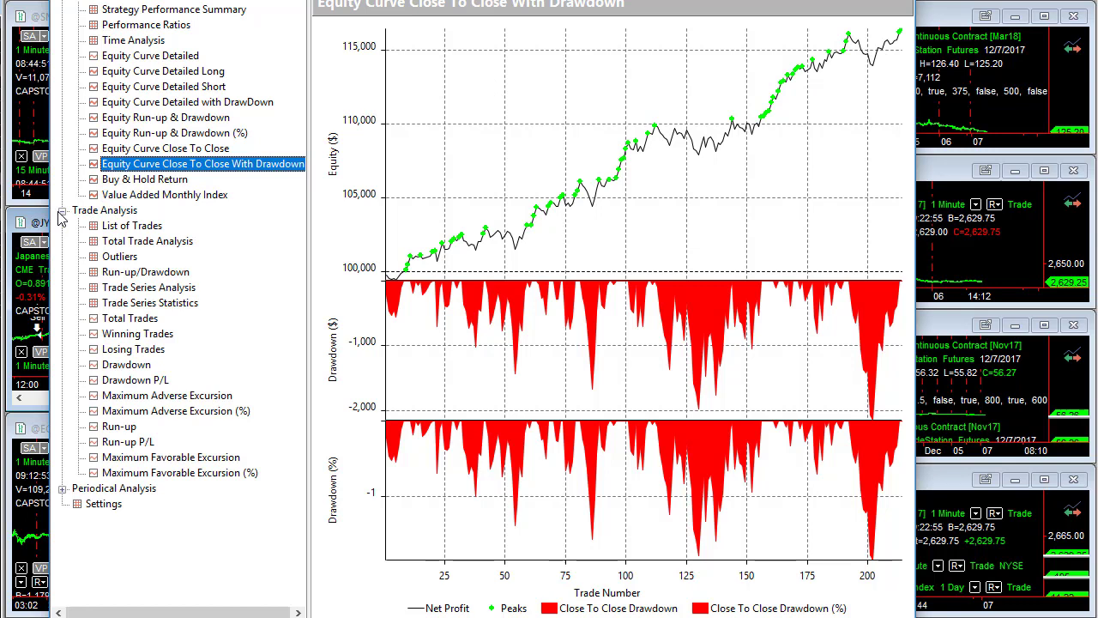
{"action": "left_click", "coordinate": [137, 241]}
{"action": "left_click", "coordinate": [637, 150]}
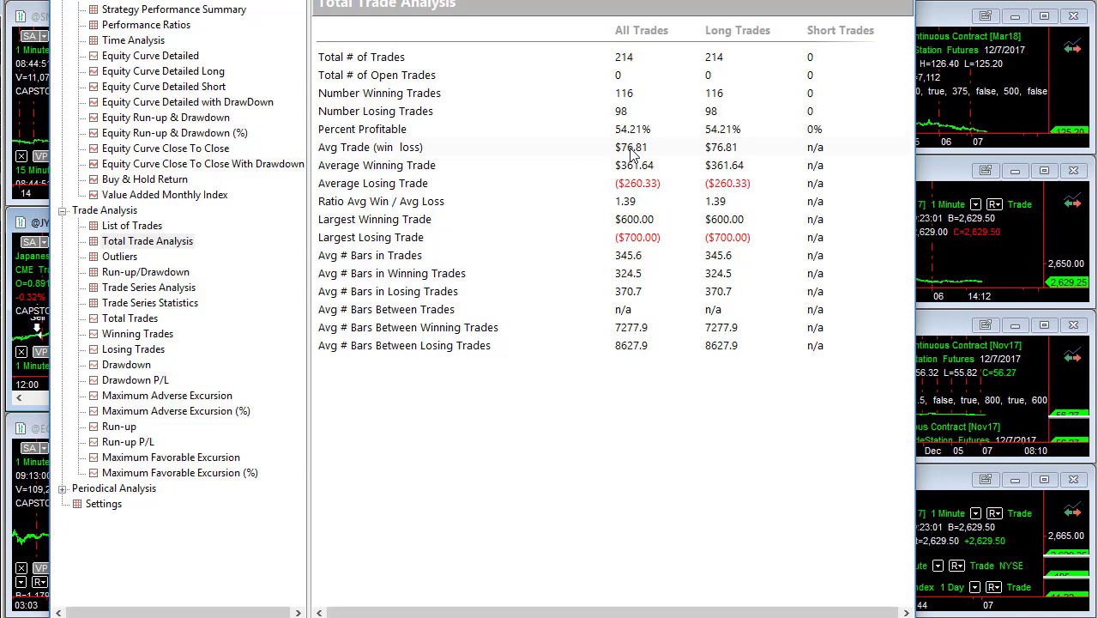
{"action": "left_click", "coordinate": [201, 12]}
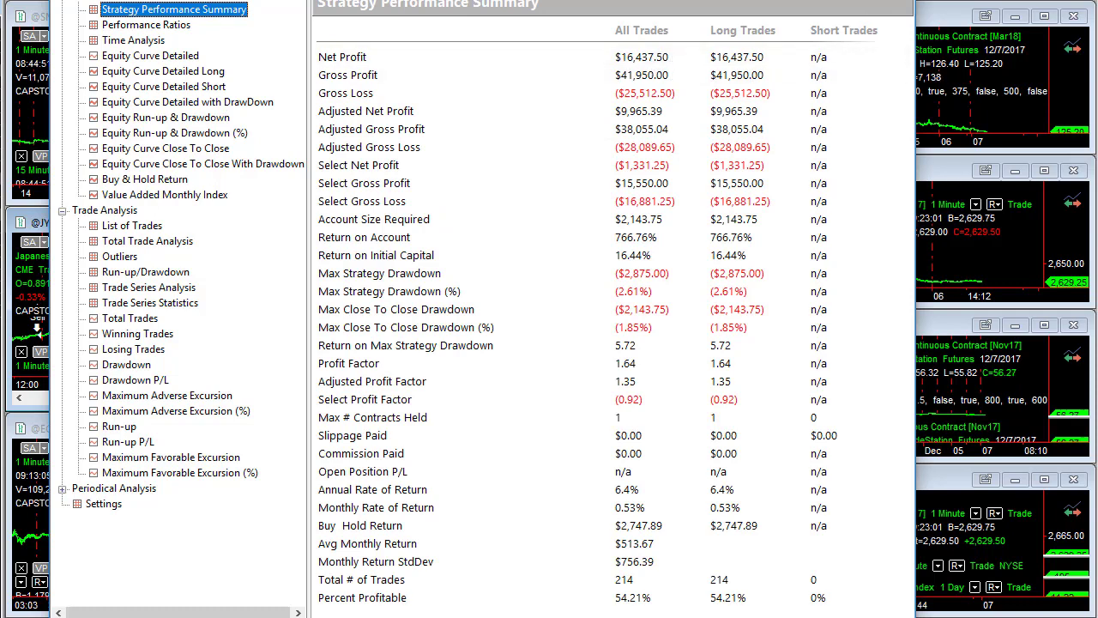
{"action": "key", "text": "alt+F4"}
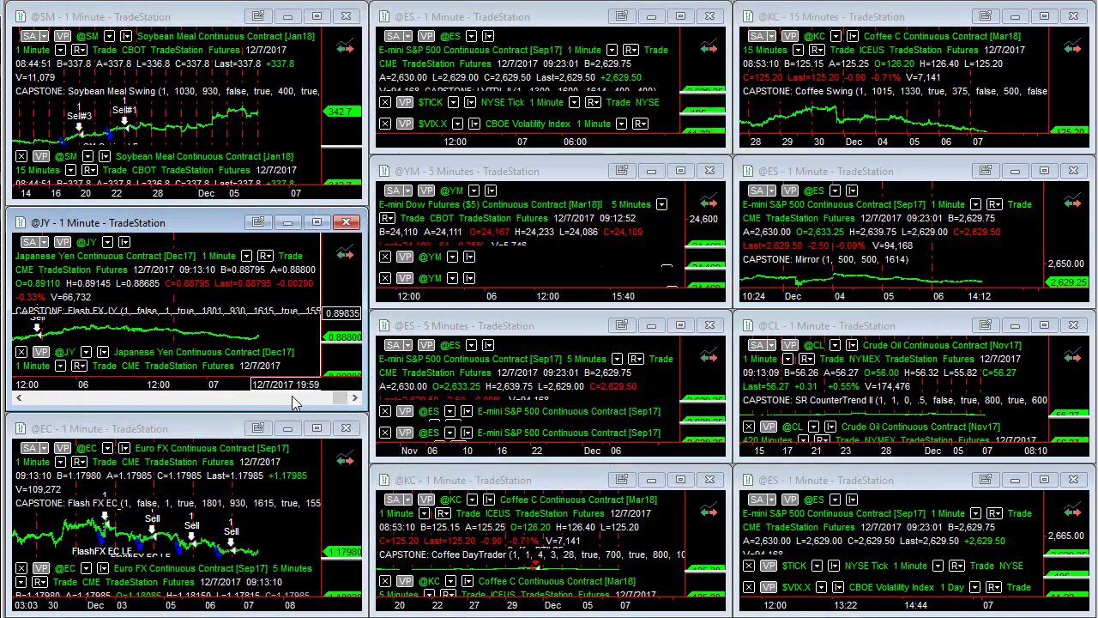
{"action": "left_click", "coordinate": [284, 474]}
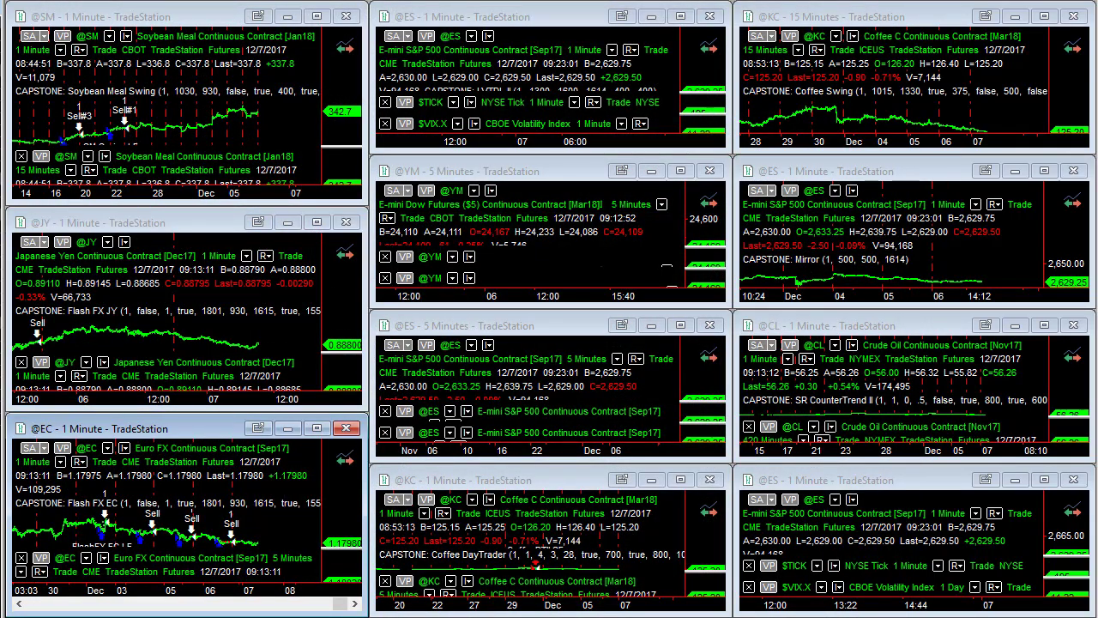
{"action": "key", "text": "alt+v"}
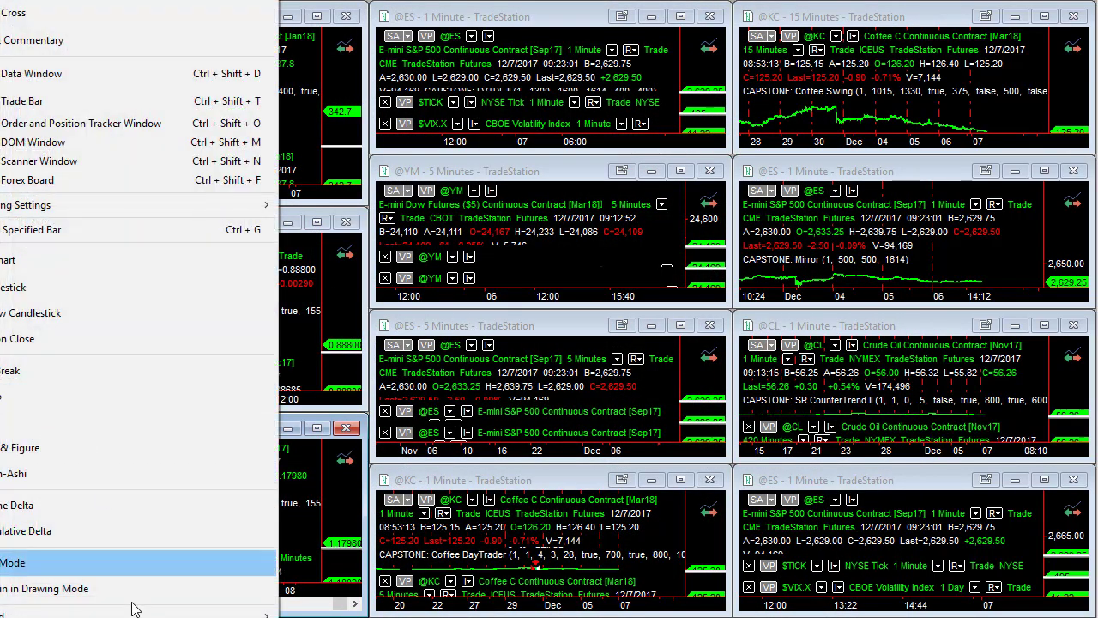
{"action": "key", "text": "Escape"}
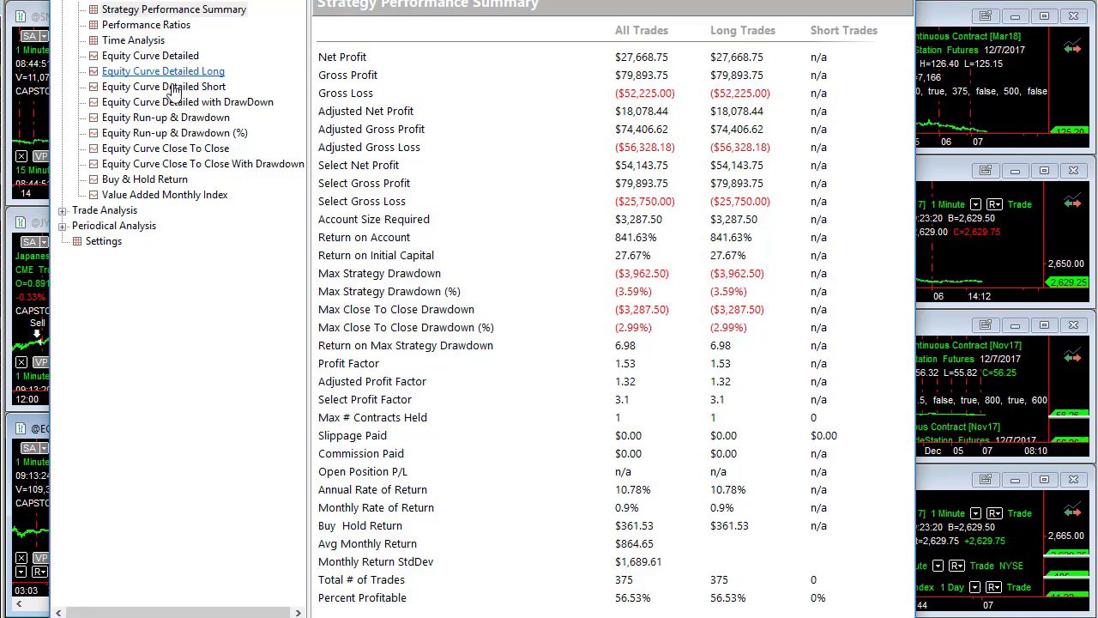
- Review the Euro FX strategy's close-to-close equity curve with drawdown and its total trade analysis, closing the report when finished
{"action": "left_click", "coordinate": [192, 167]}
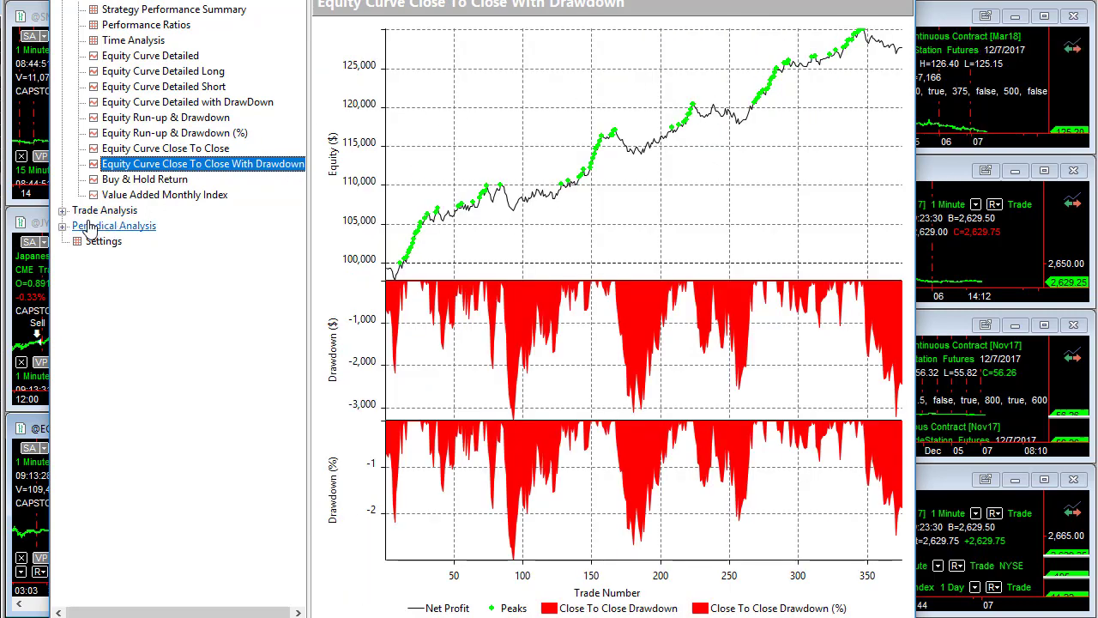
{"action": "left_click", "coordinate": [62, 210]}
{"action": "left_click", "coordinate": [144, 244]}
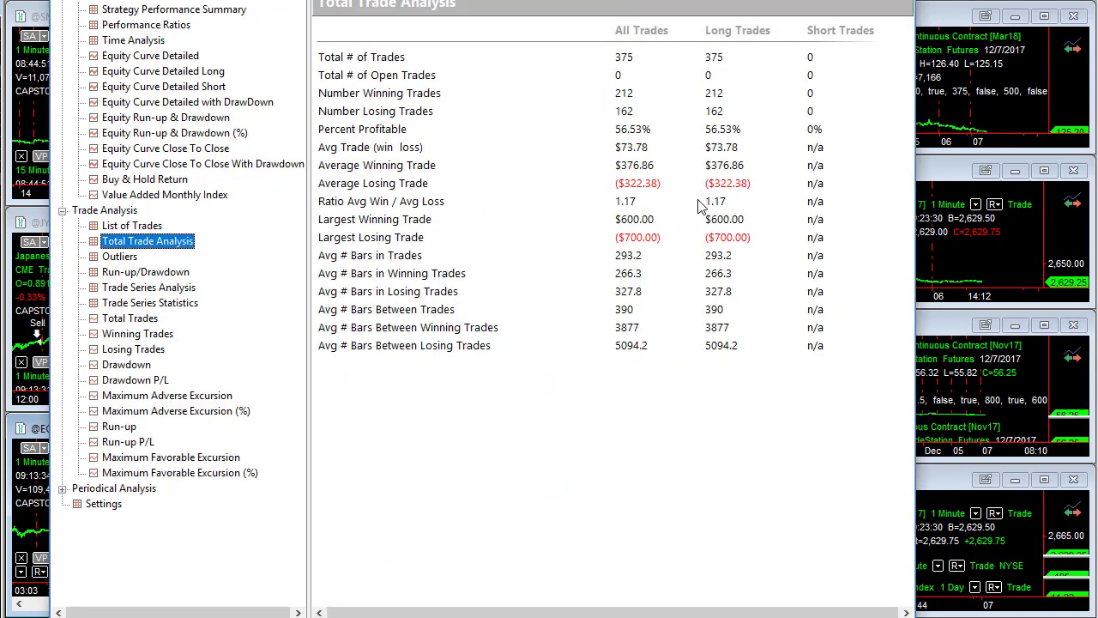
{"action": "left_click", "coordinate": [648, 158]}
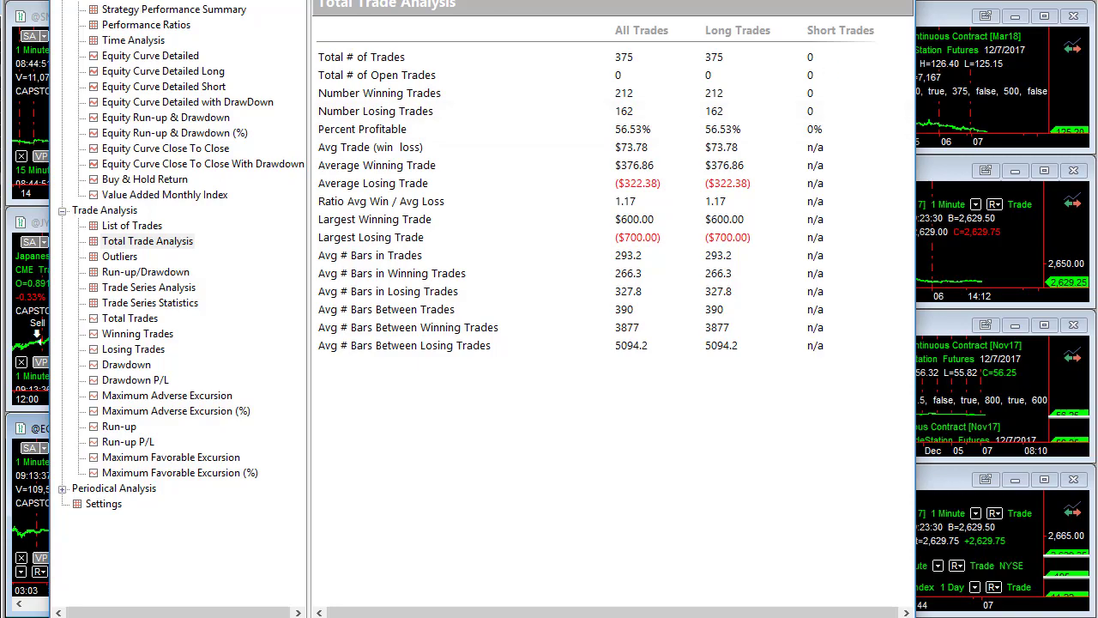
{"action": "key", "text": "alt+F4"}
{"action": "left_click", "coordinate": [581, 79]}
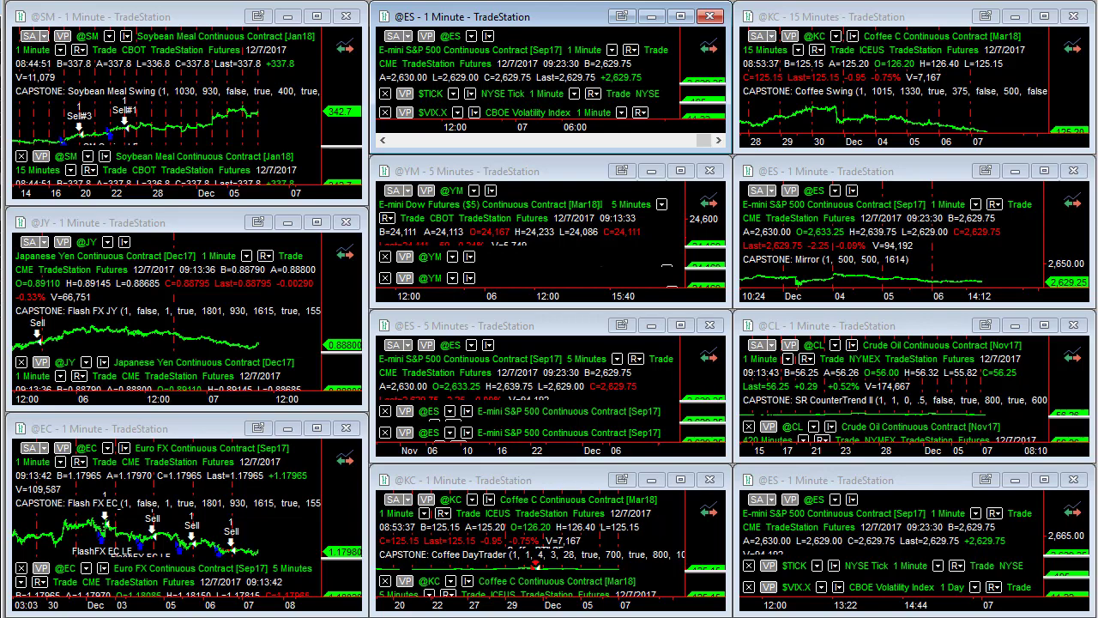
{"action": "key", "text": "alt+v"}
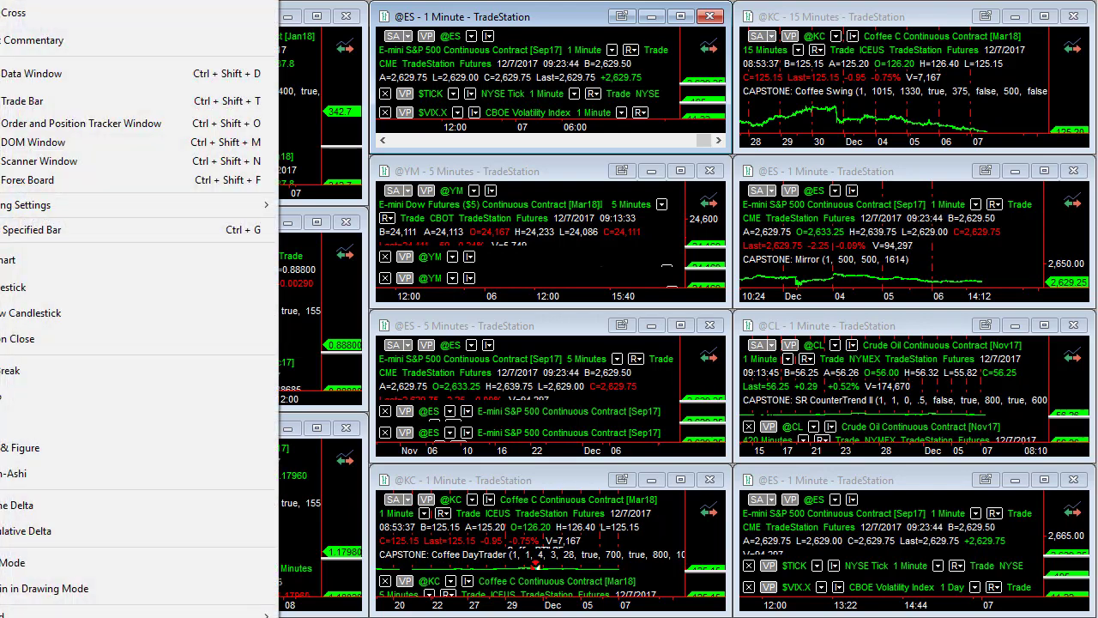
{"action": "key", "text": "Escape"}
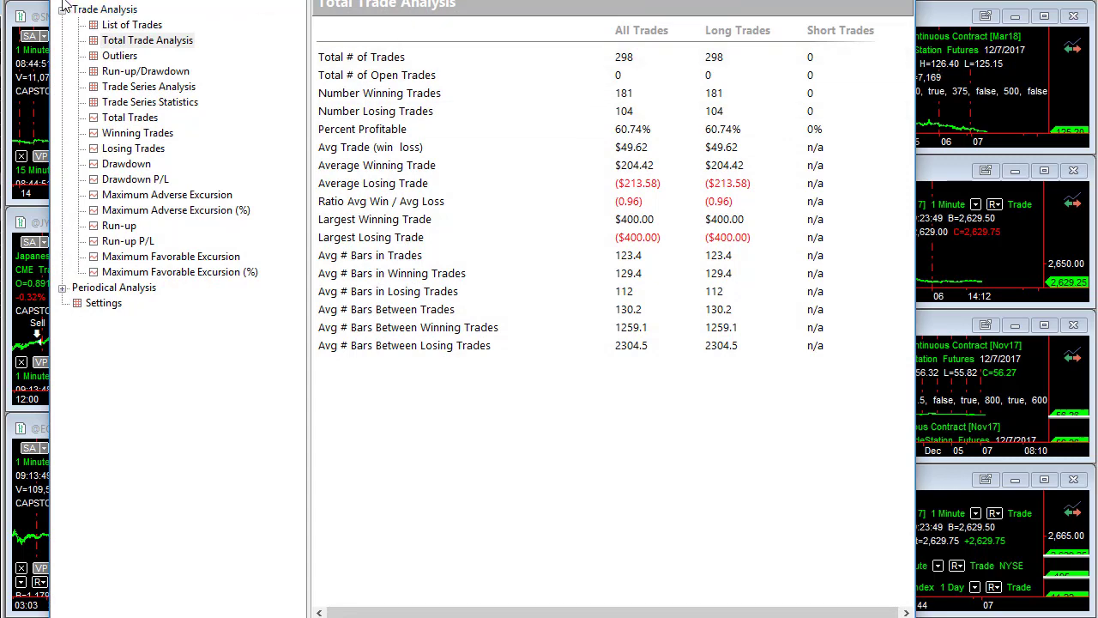
{"action": "scroll", "coordinate": [64, 7], "scroll_direction": "up", "scroll_amount": 4}
{"action": "left_click", "coordinate": [122, 9]}
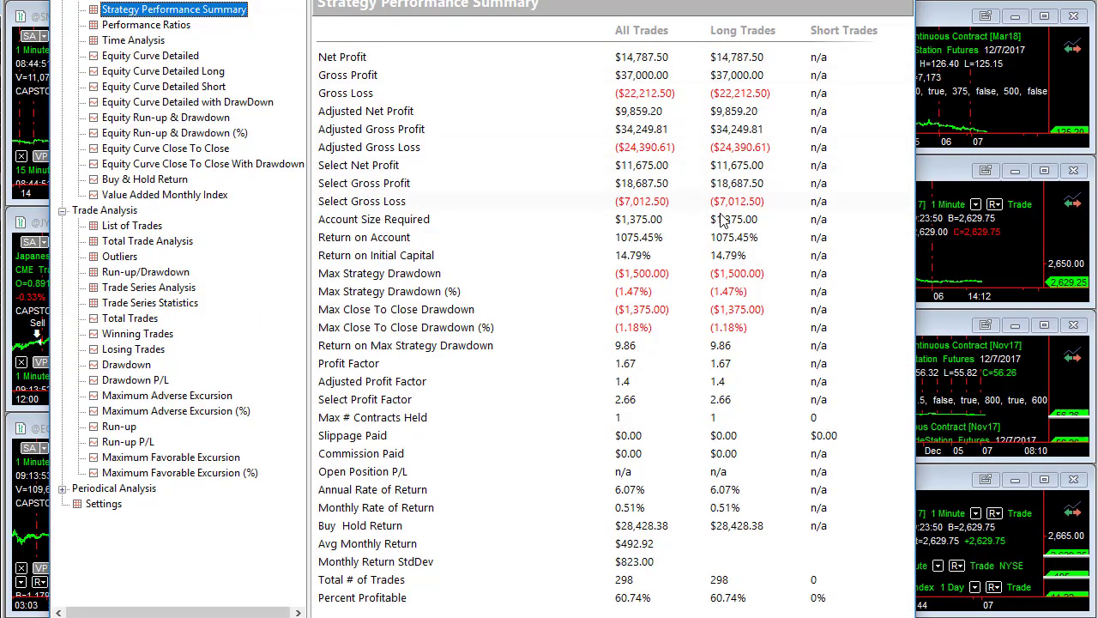
{"action": "left_click", "coordinate": [176, 164]}
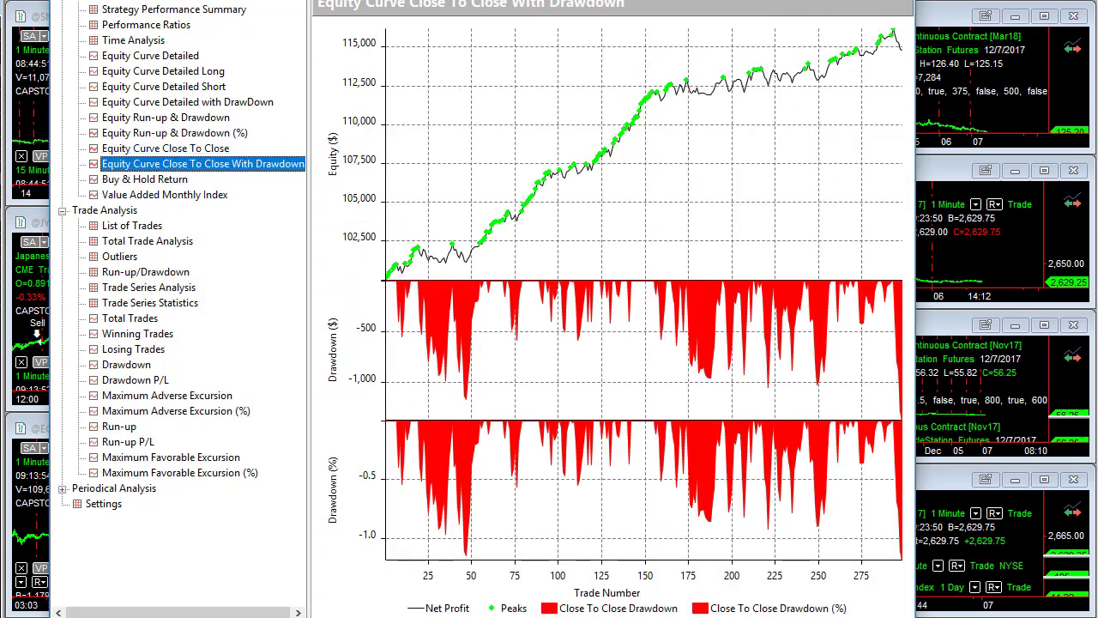
{"action": "left_click", "coordinate": [144, 243]}
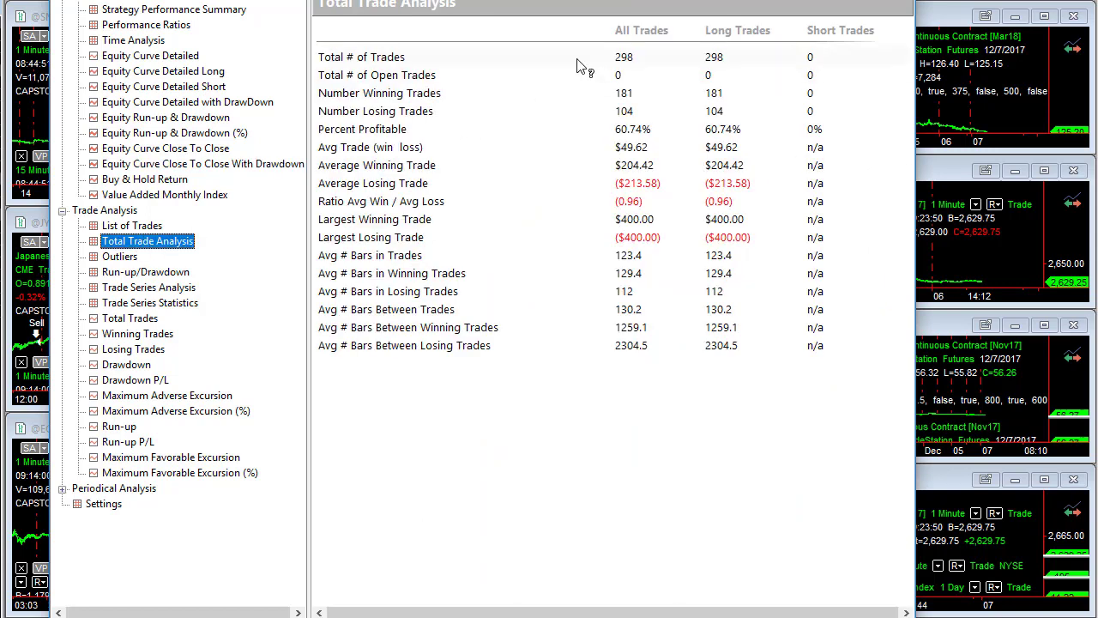
{"action": "left_click", "coordinate": [661, 152]}
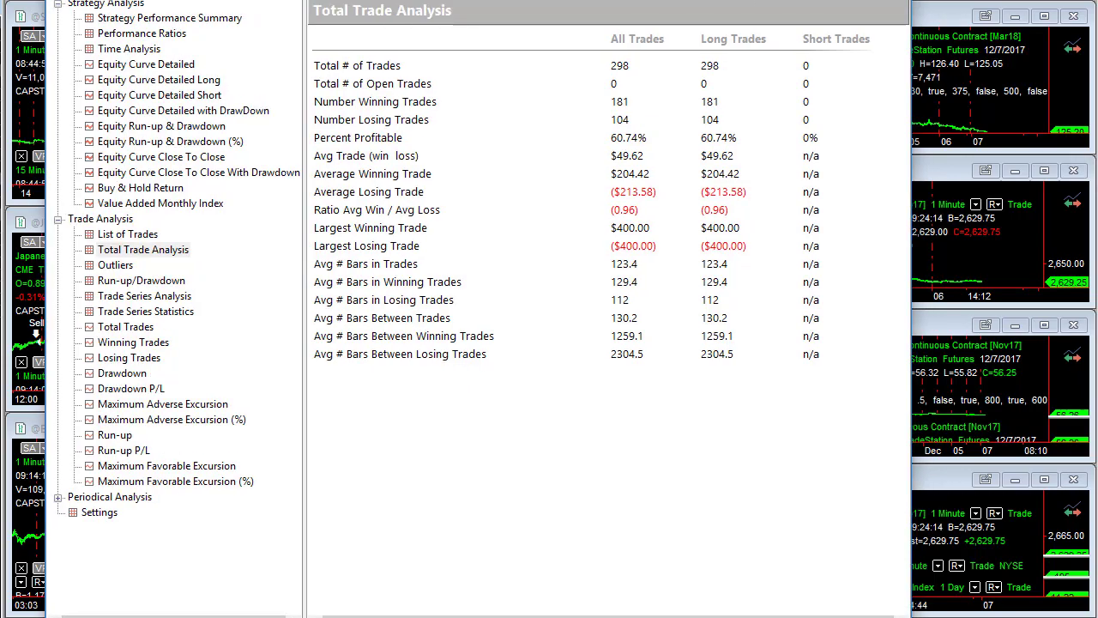
{"action": "key", "text": "alt+F4"}
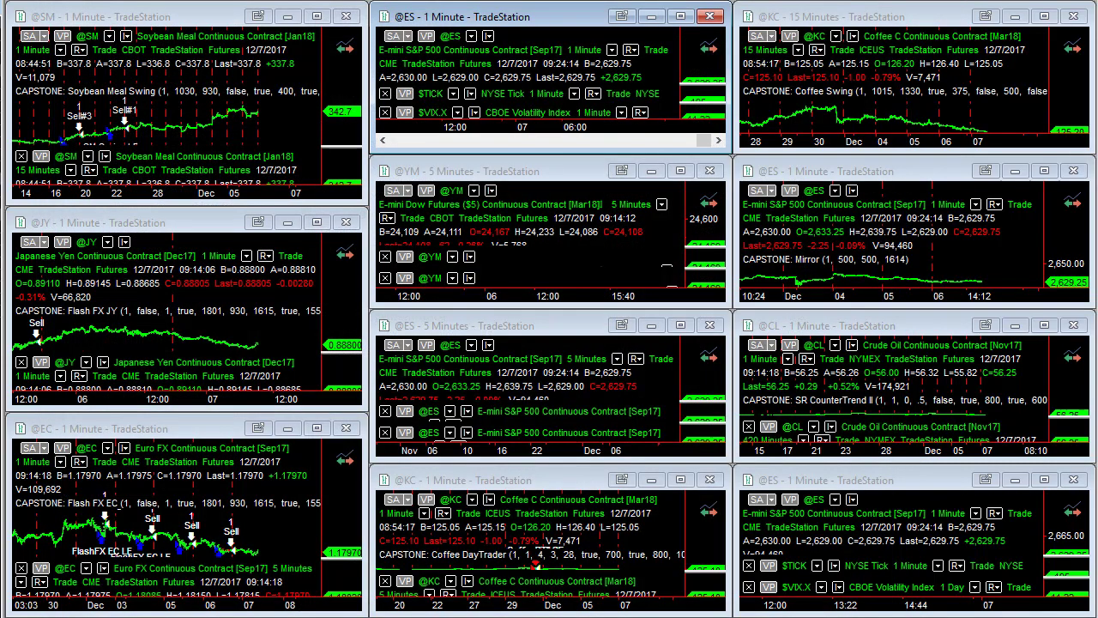
{"action": "left_click", "coordinate": [567, 250]}
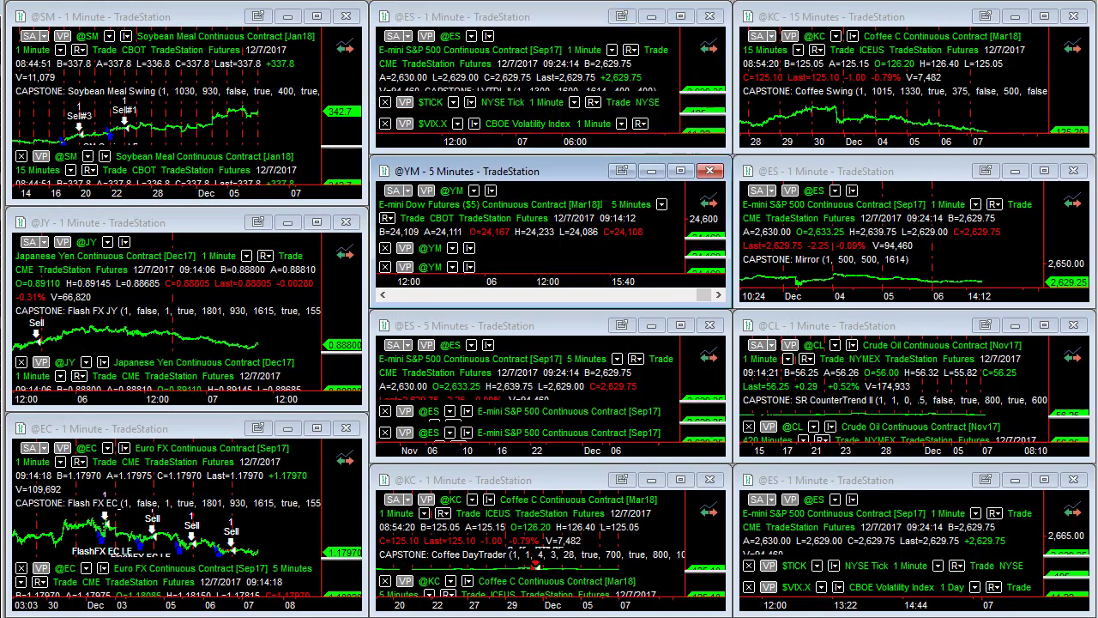
{"action": "key", "text": "alt+v"}
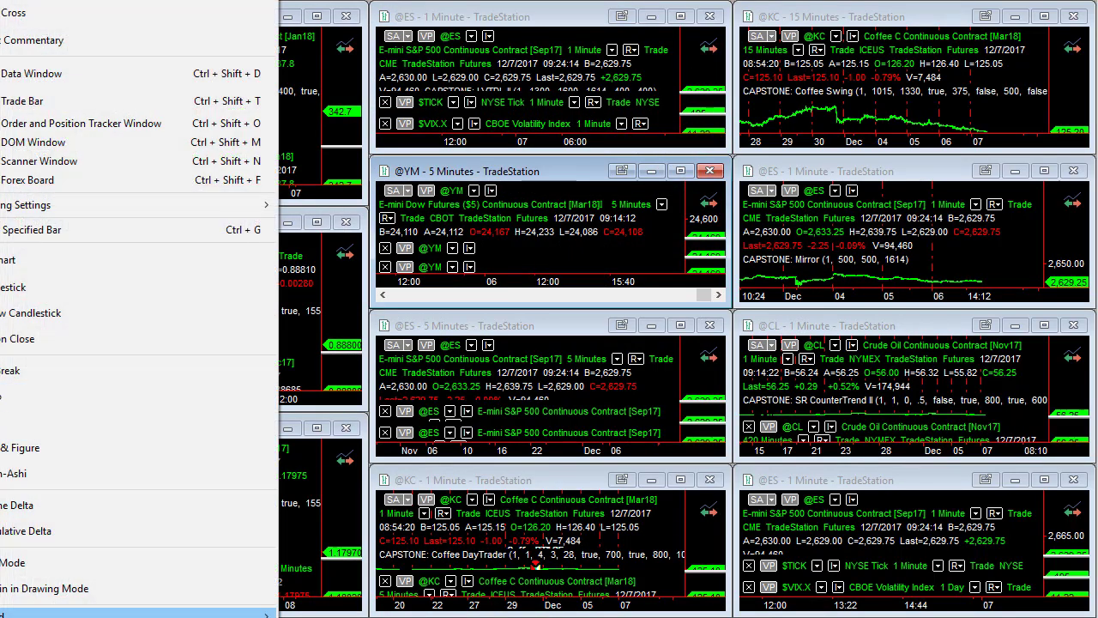
{"action": "key", "text": "alt+shift+p"}
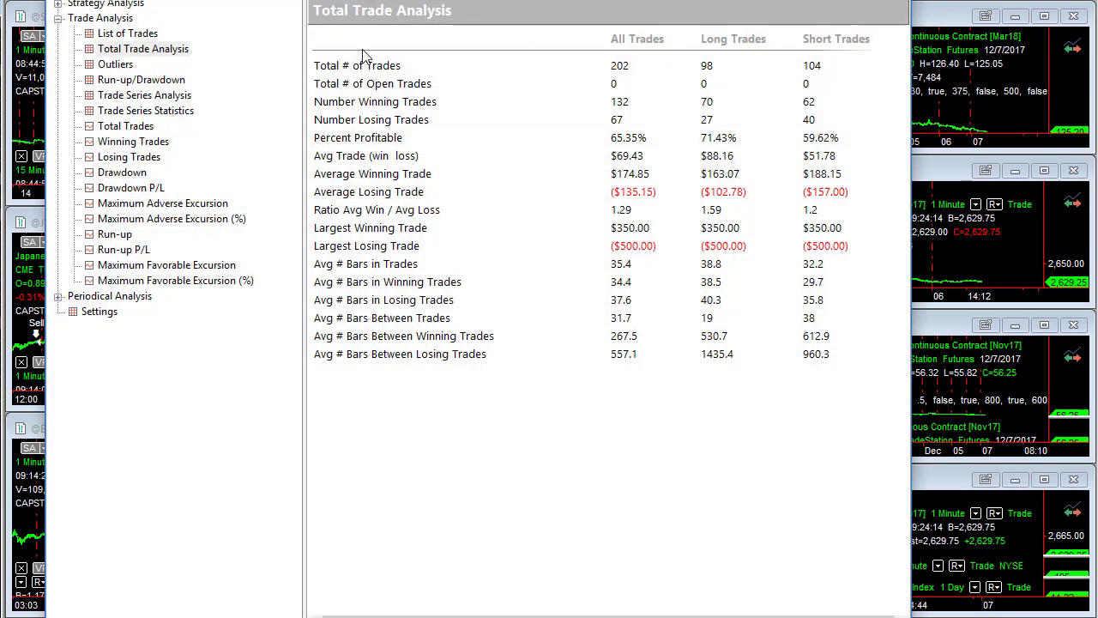
{"action": "left_click", "coordinate": [57, 4]}
{"action": "left_click", "coordinate": [128, 18]}
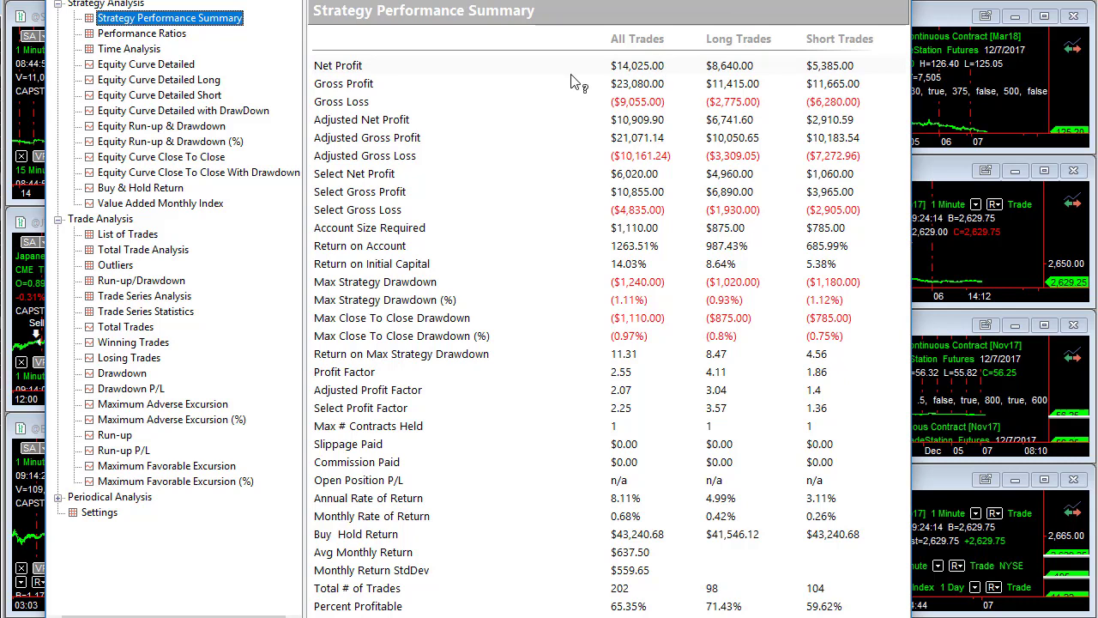
{"action": "left_click", "coordinate": [234, 178]}
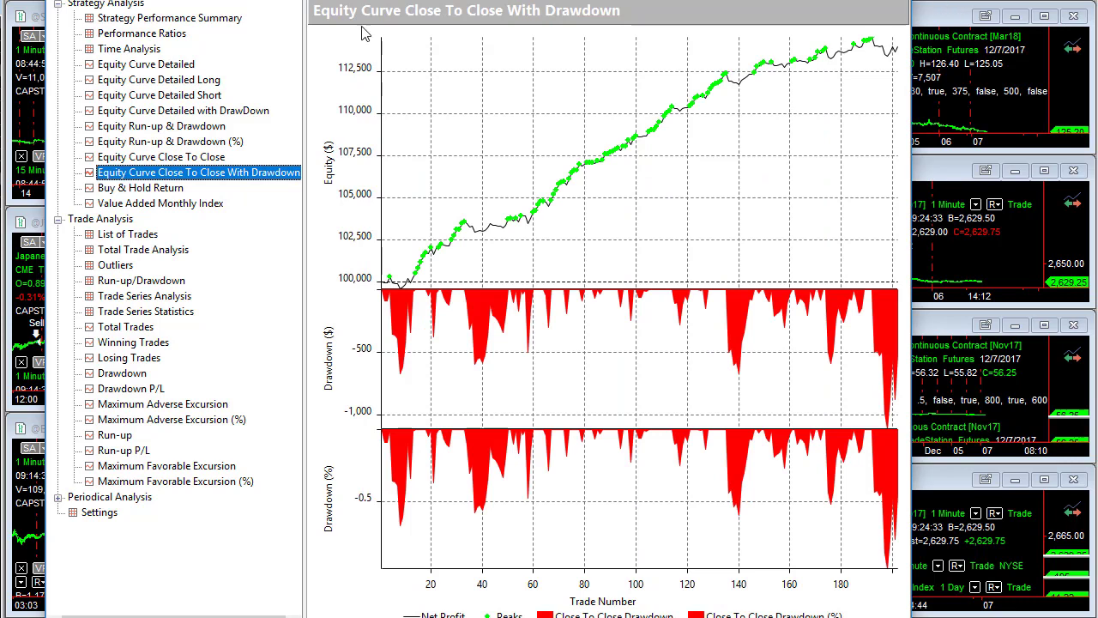
{"action": "left_click", "coordinate": [159, 250]}
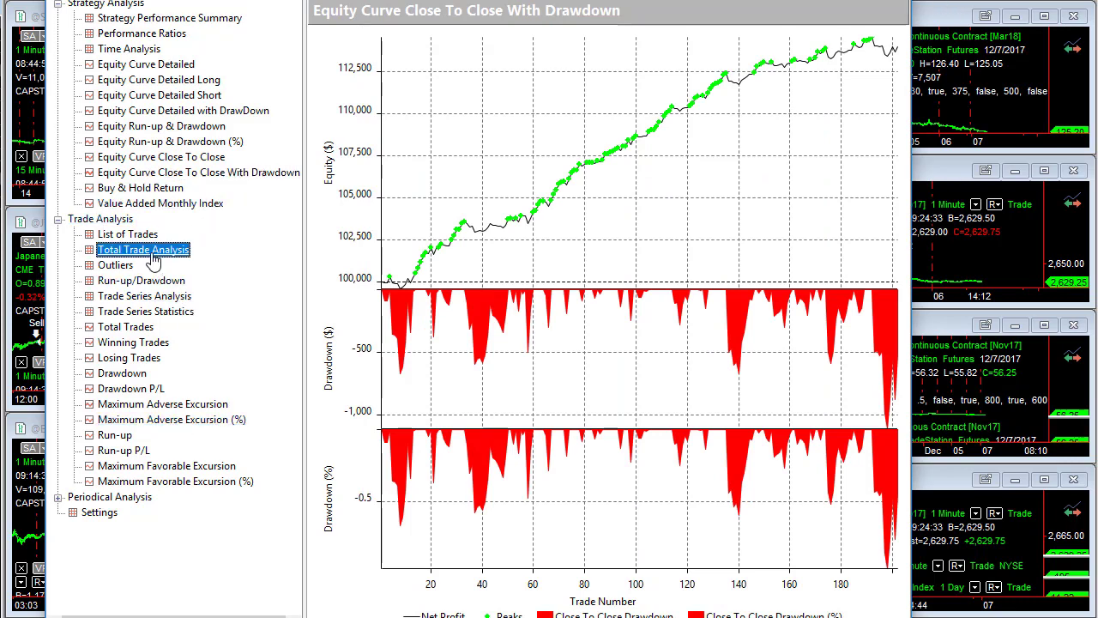
{"action": "left_click", "coordinate": [635, 158]}
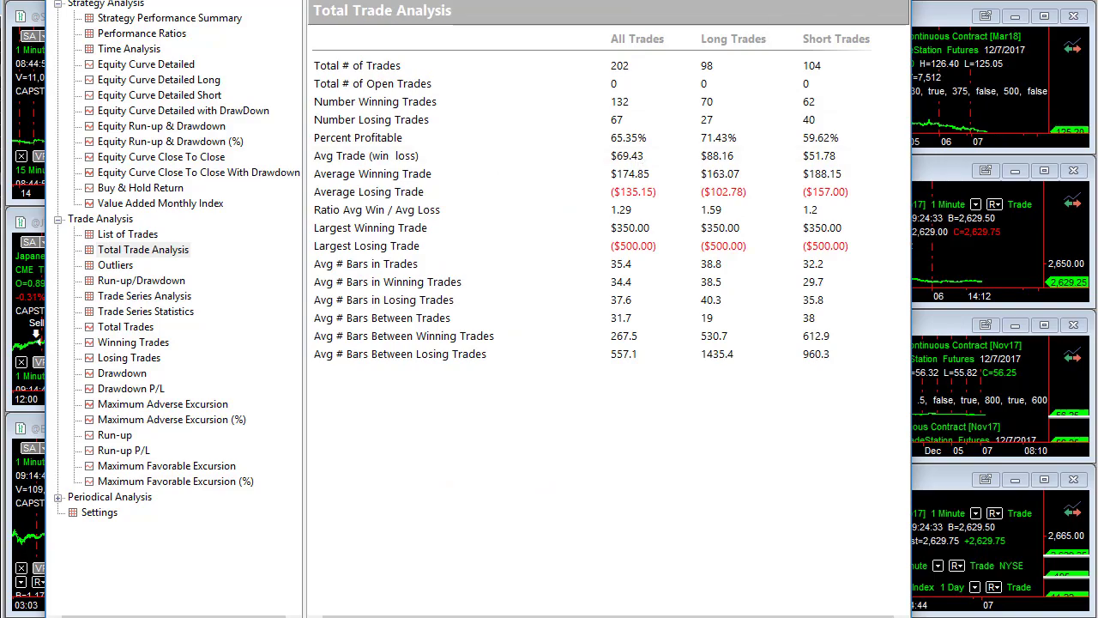
{"action": "key", "text": "alt+F4"}
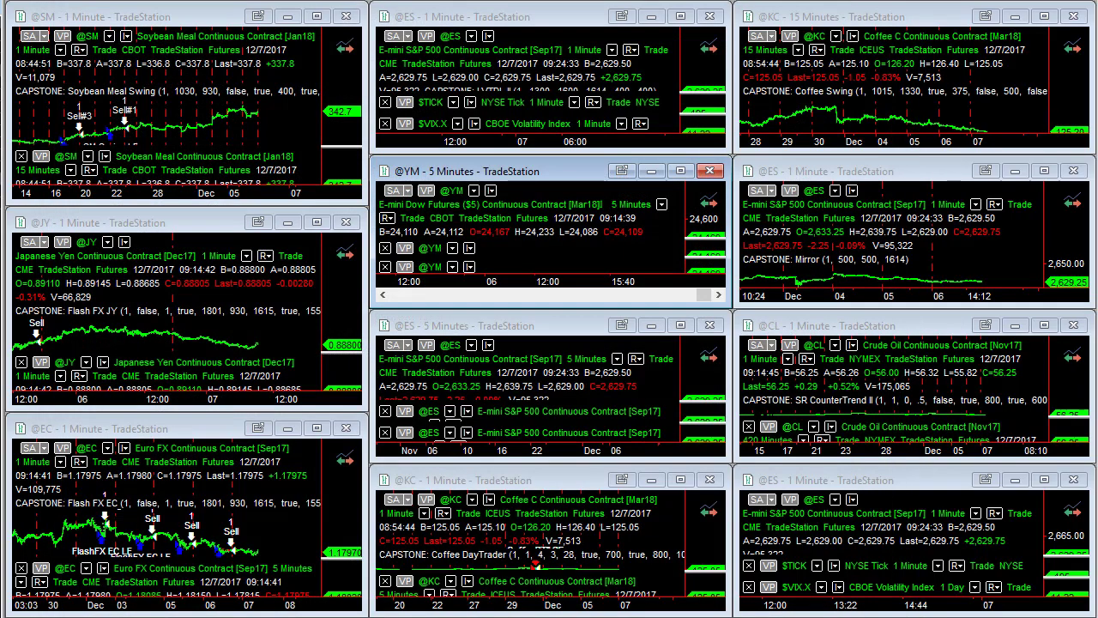
{"action": "left_click", "coordinate": [514, 331]}
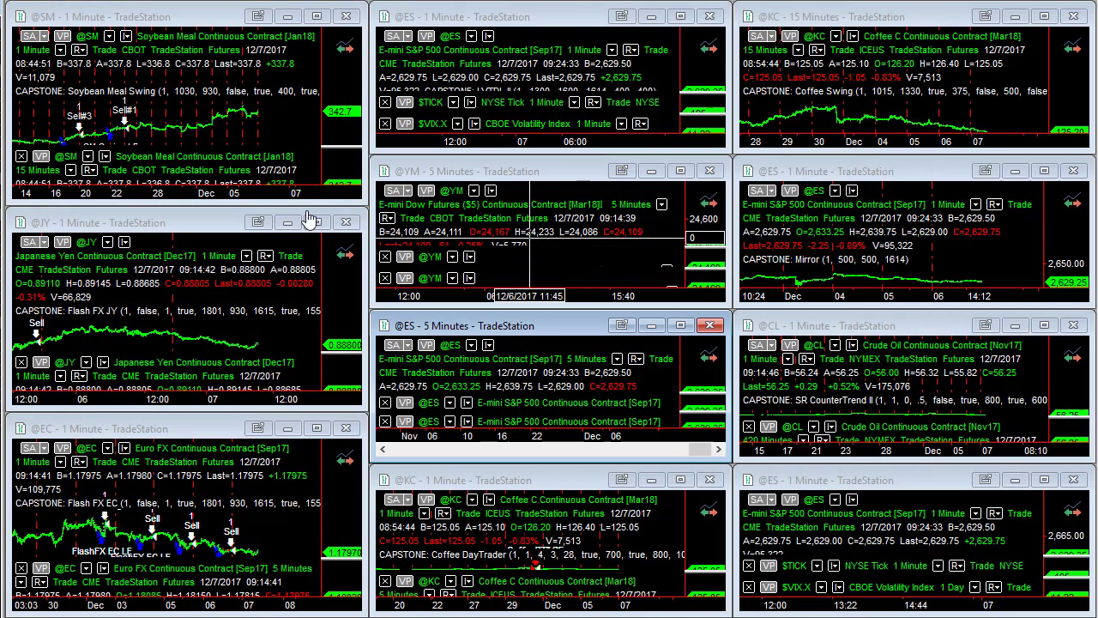
{"action": "key", "text": "alt+v"}
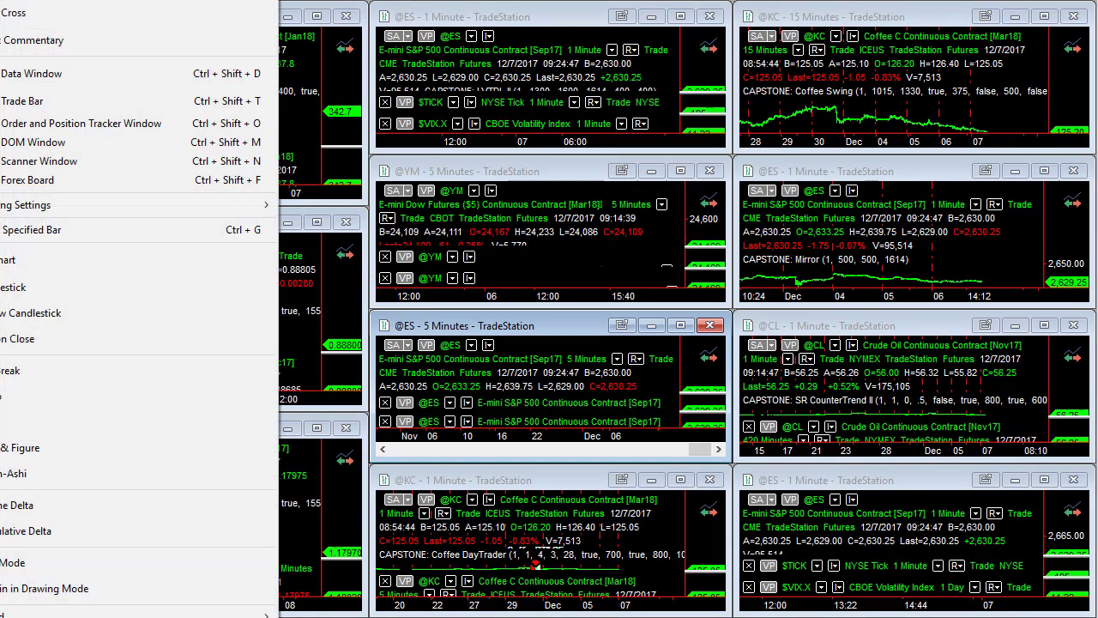
{"action": "left_click", "coordinate": [75, 612]}
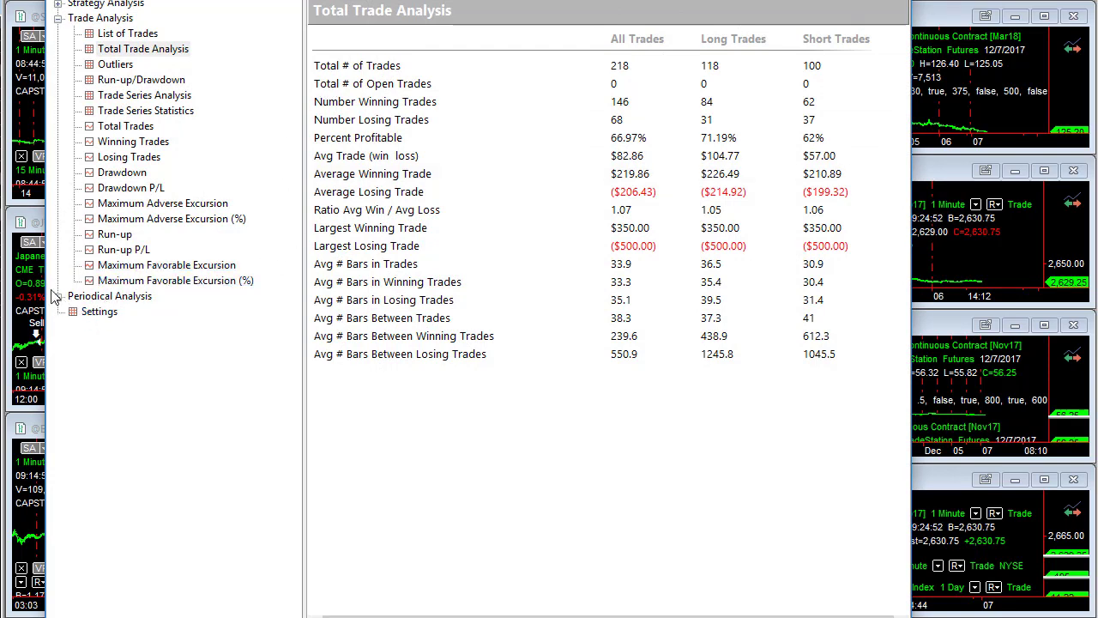
{"action": "left_click", "coordinate": [120, 51]}
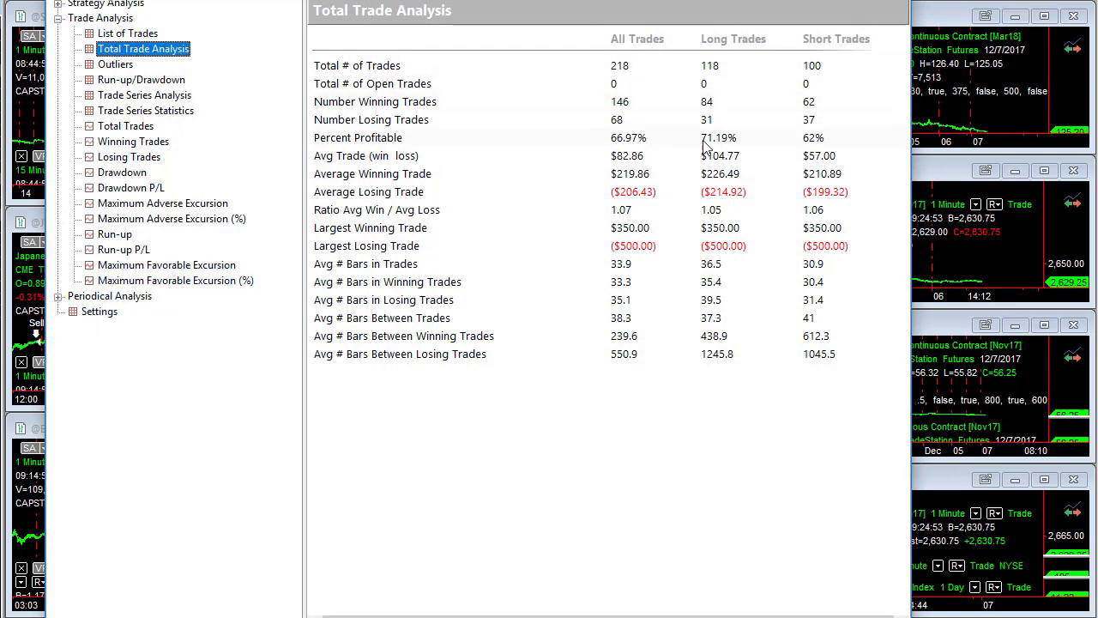
{"action": "left_click", "coordinate": [58, 4]}
{"action": "left_click", "coordinate": [176, 19]}
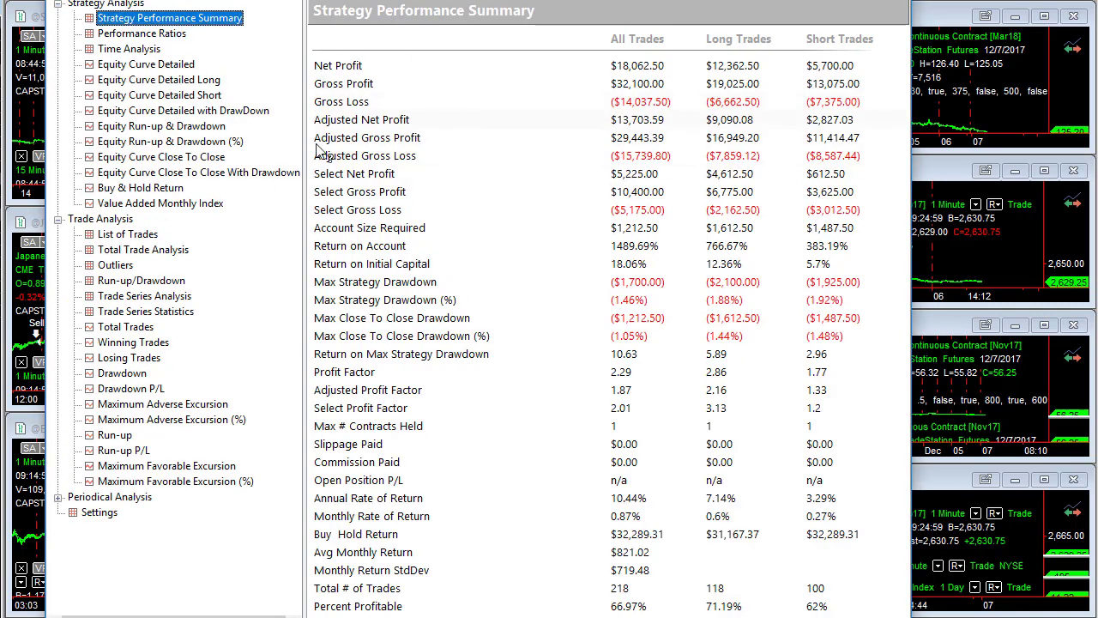
{"action": "left_click", "coordinate": [178, 159]}
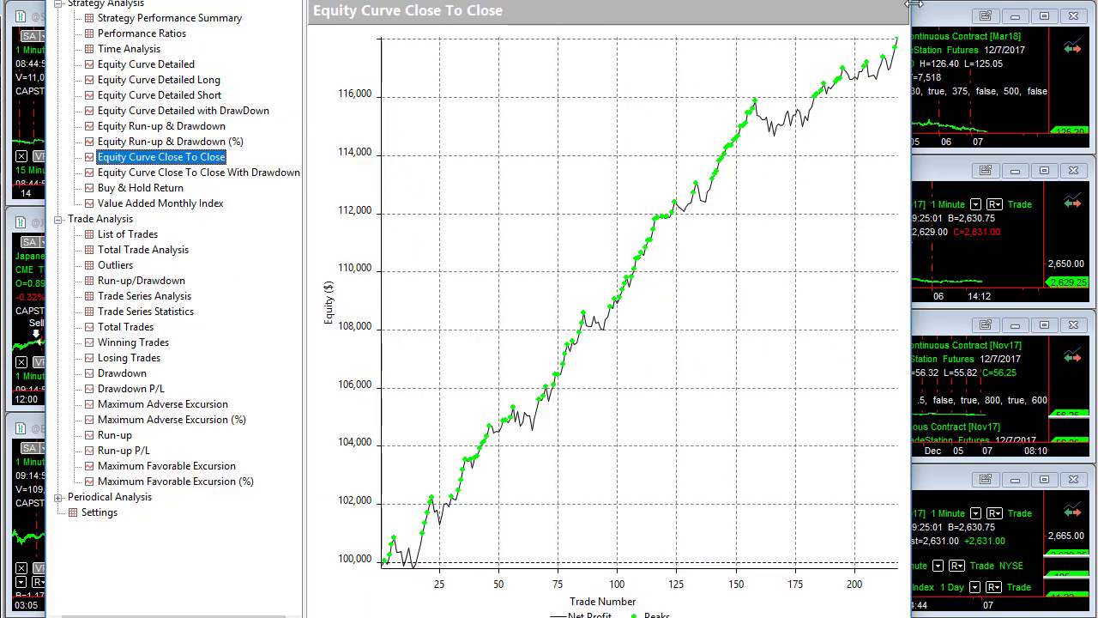
{"action": "key", "text": "alt+F4"}
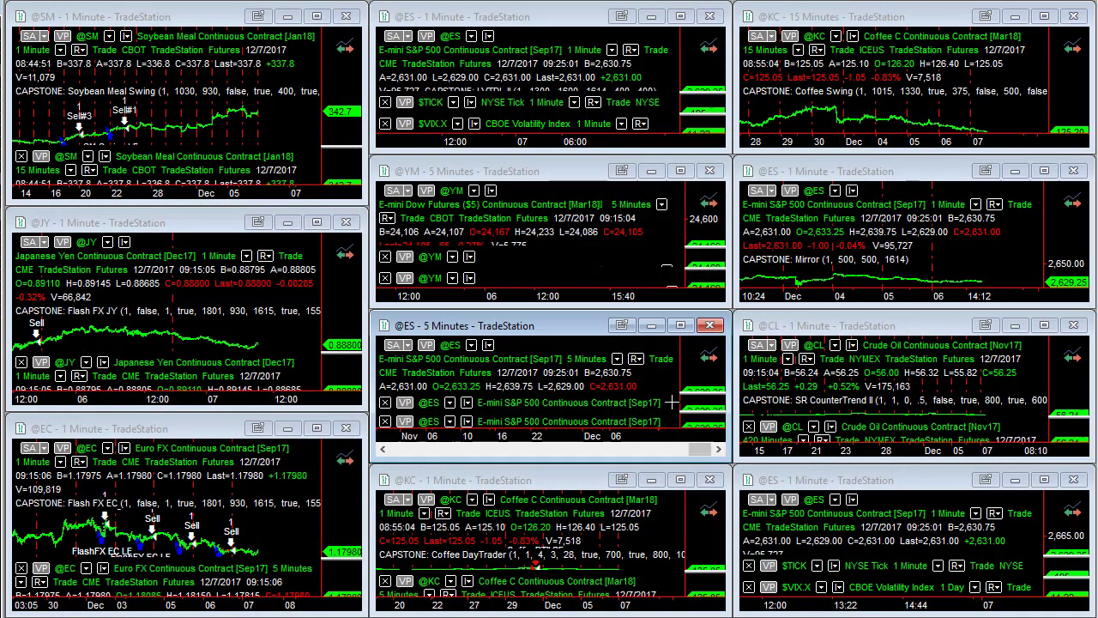
{"action": "left_click", "coordinate": [678, 321]}
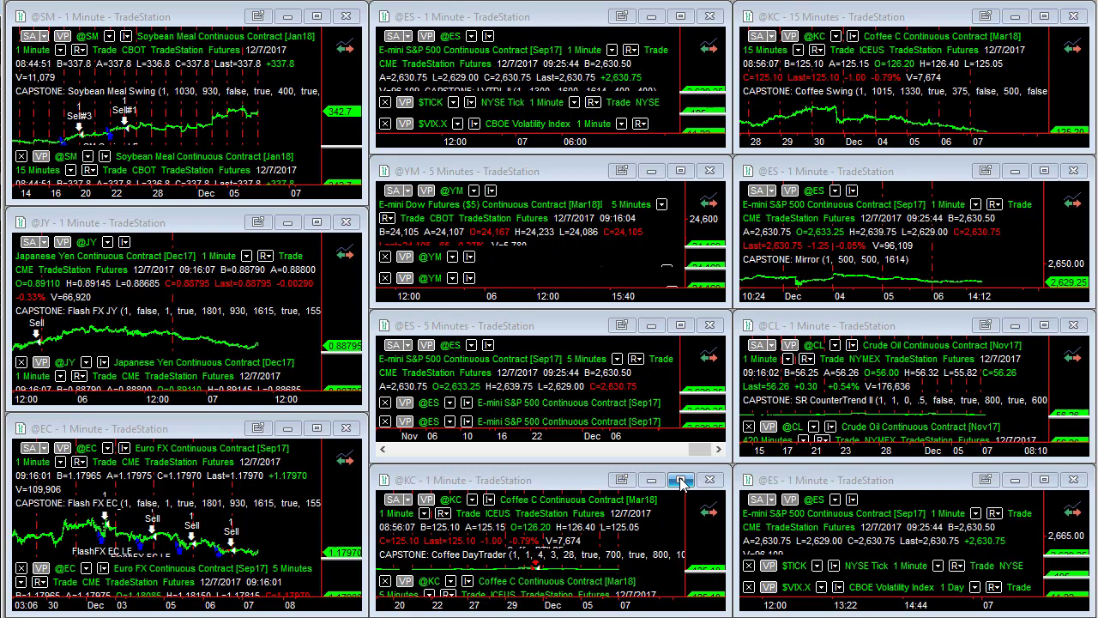
{"action": "left_click", "coordinate": [680, 479]}
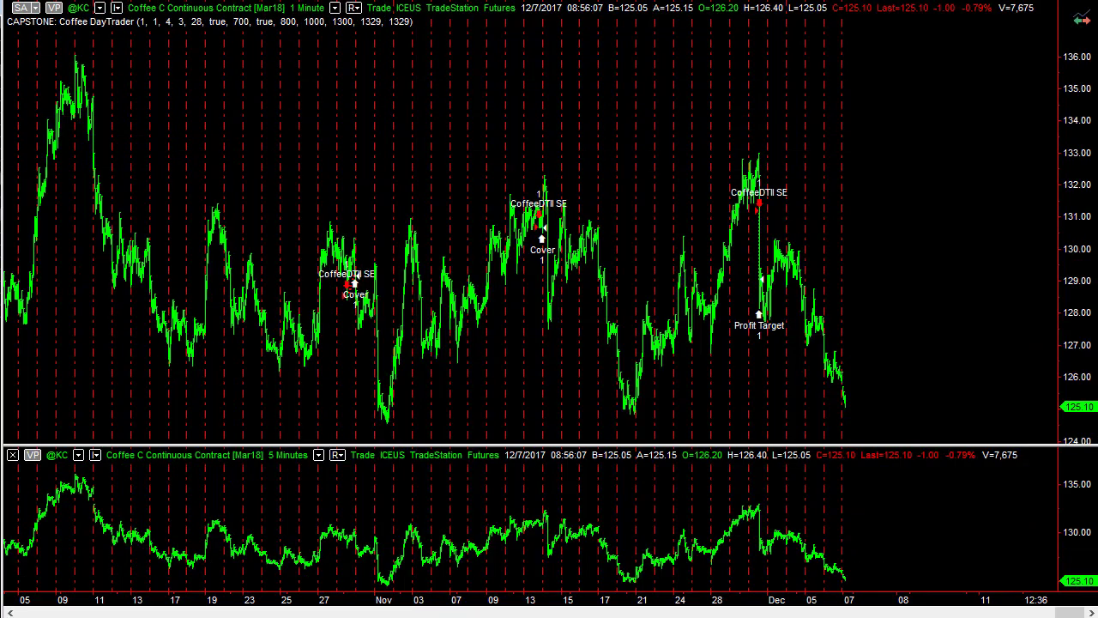
{"action": "key", "text": "alt+v"}
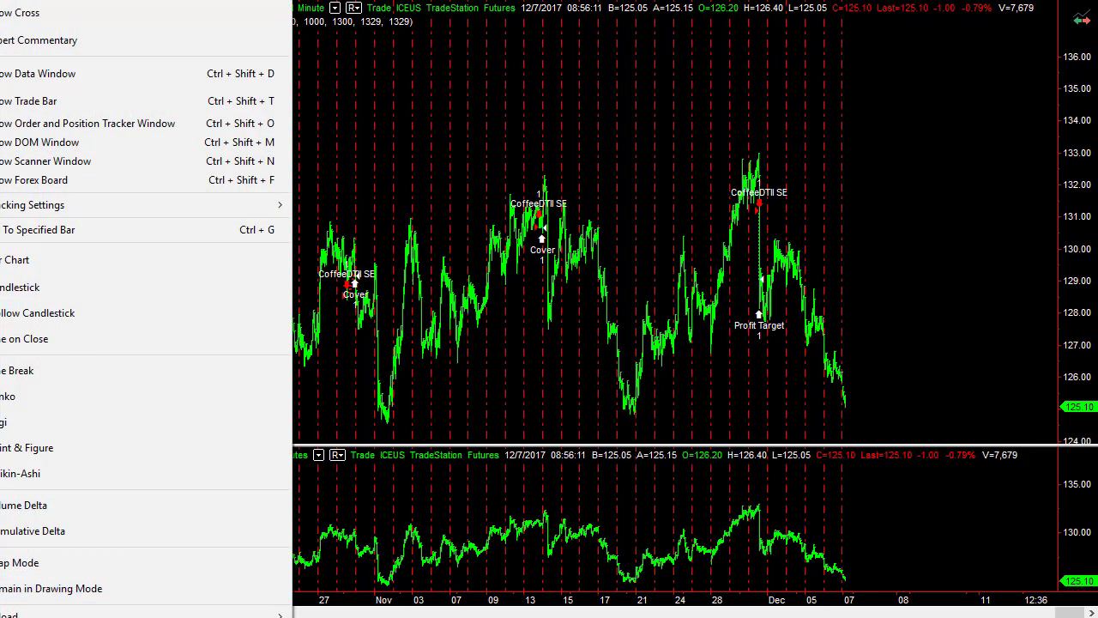
{"action": "key", "text": "Escape"}
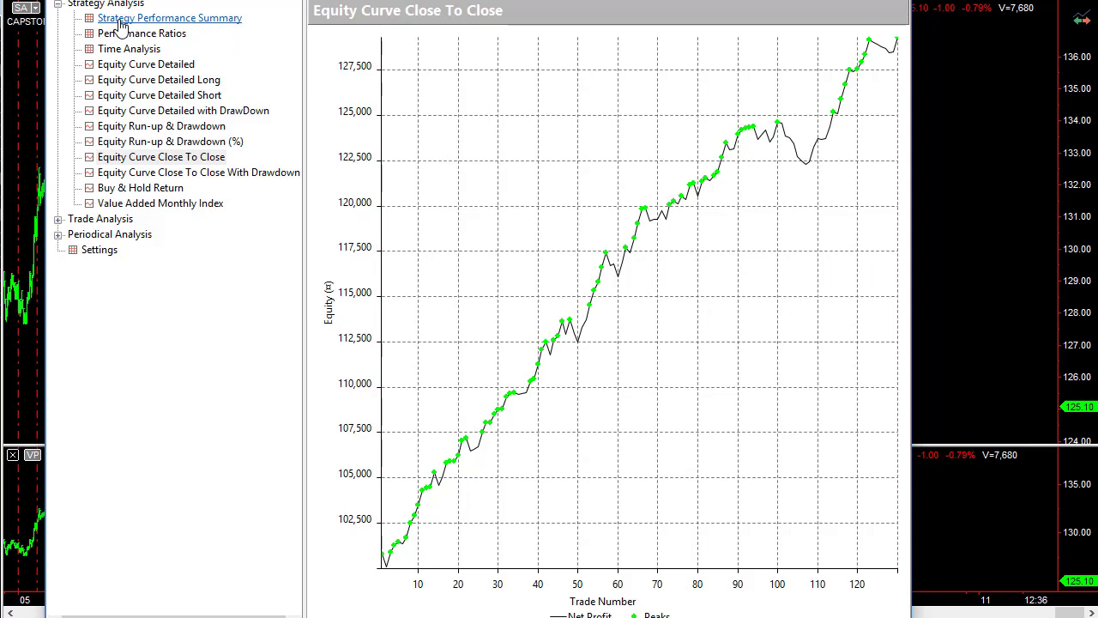
- Review the Coffee DayTrader strategy's close-to-close equity curve with drawdown, performance summary and total trade analysis
{"action": "left_click", "coordinate": [221, 174]}
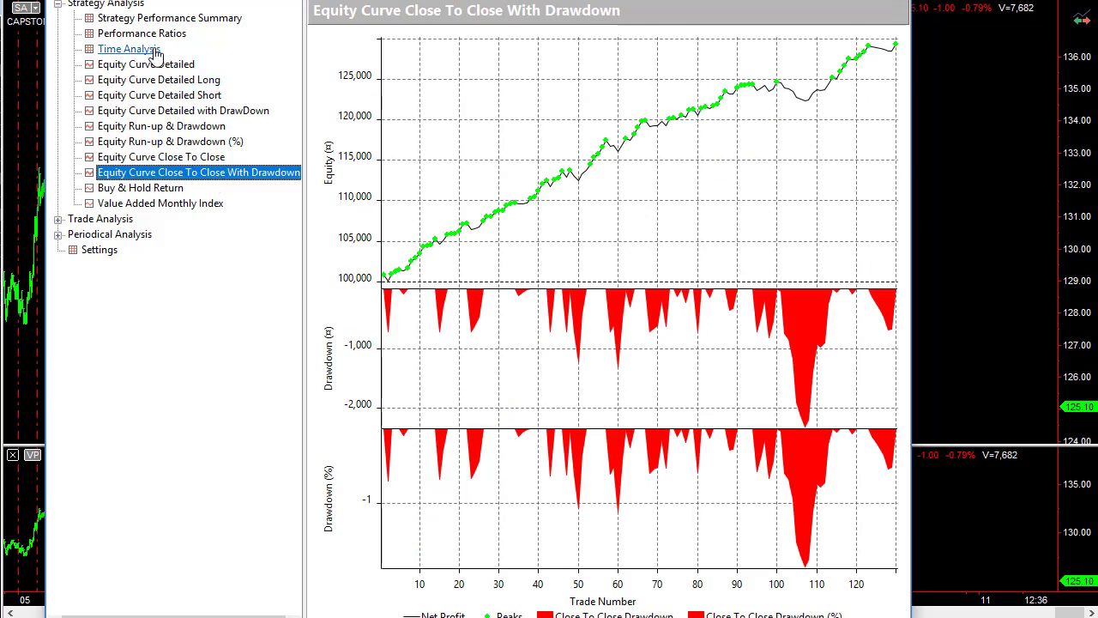
{"action": "left_click", "coordinate": [155, 21]}
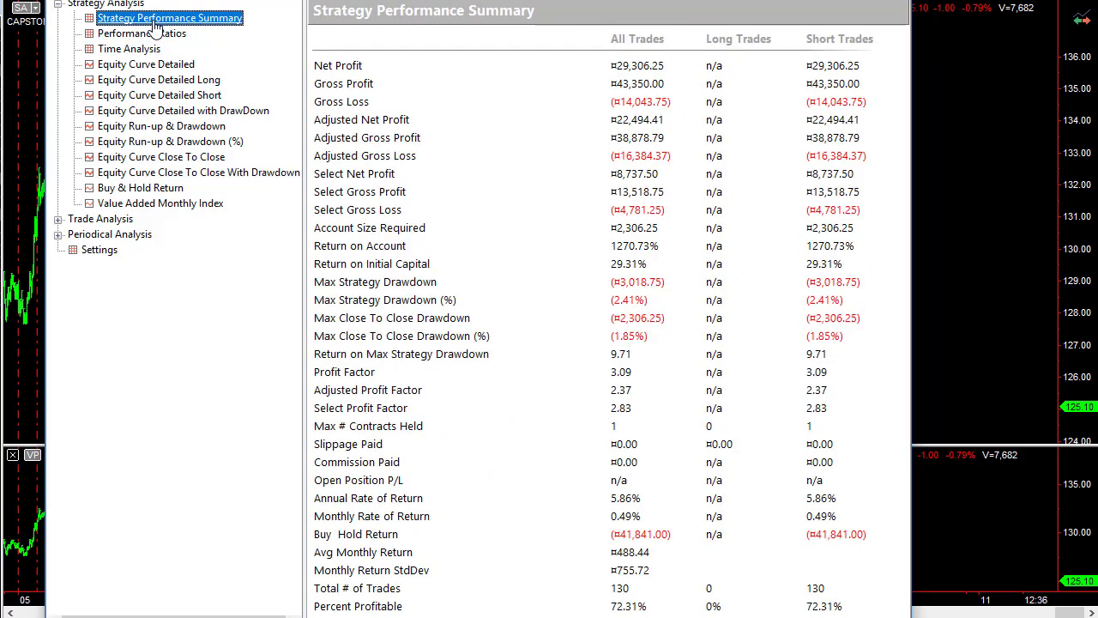
{"action": "left_click", "coordinate": [57, 219]}
{"action": "left_click", "coordinate": [124, 251]}
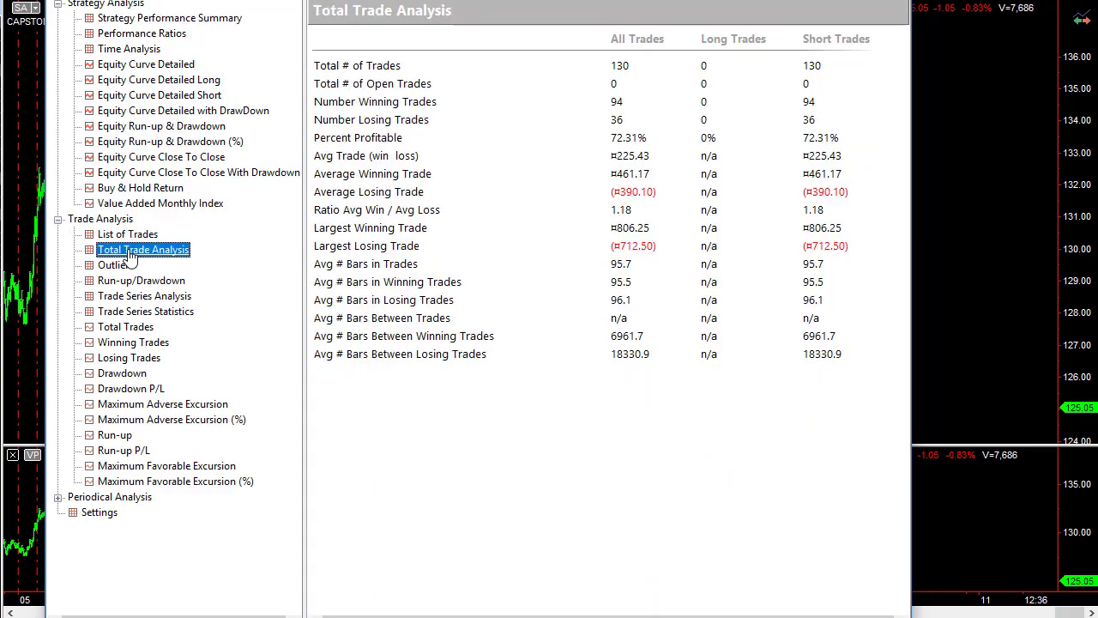
{"action": "left_click", "coordinate": [632, 157]}
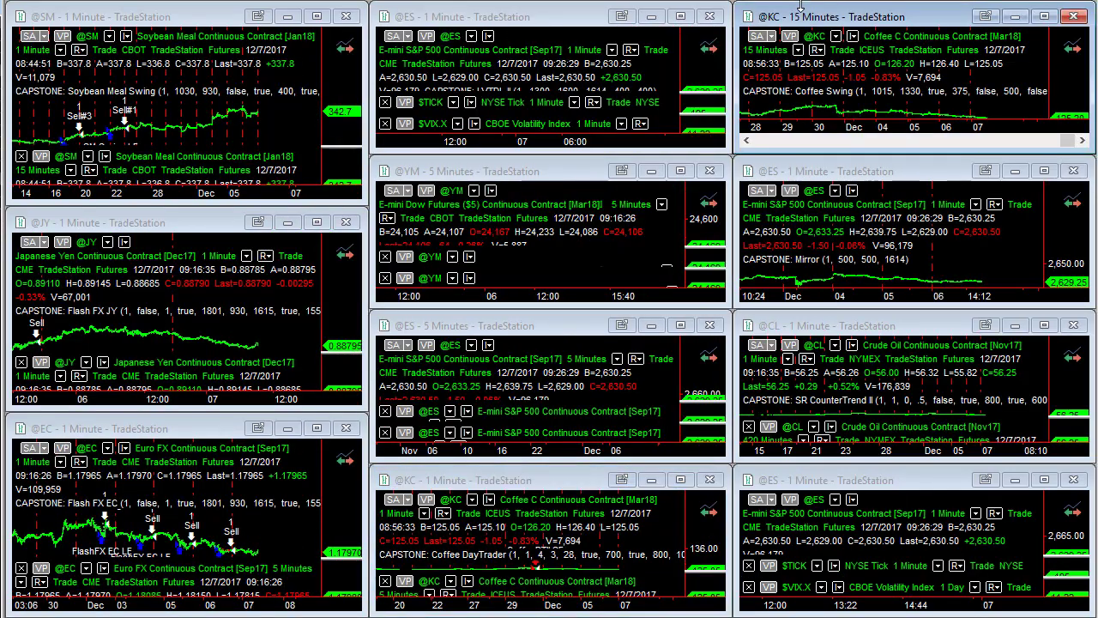
{"action": "key", "text": "alt+v"}
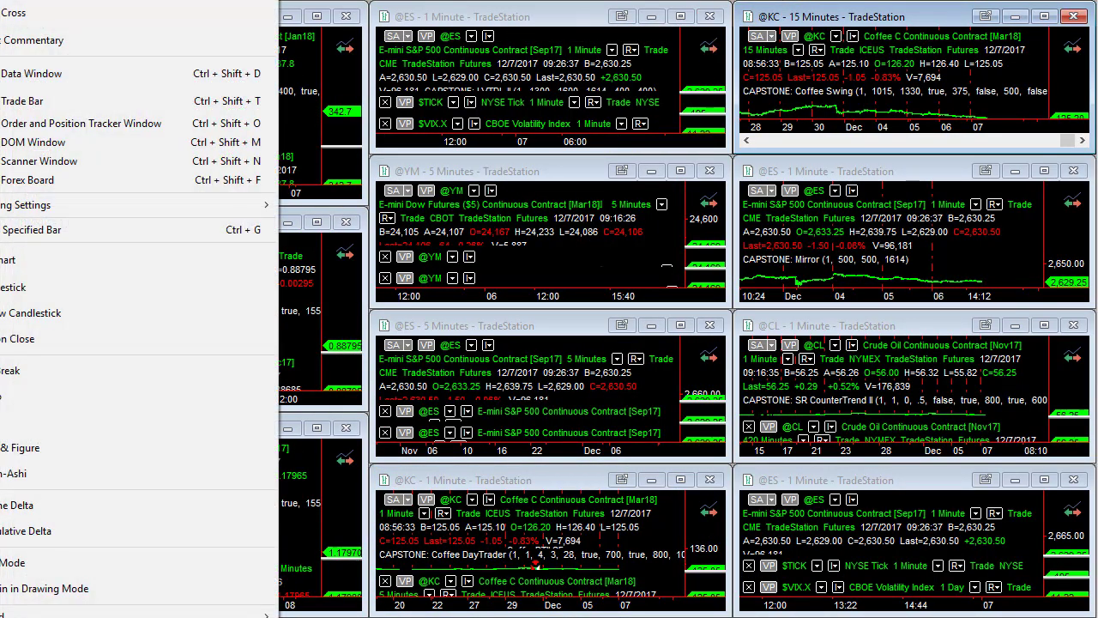
{"action": "key", "text": "Escape"}
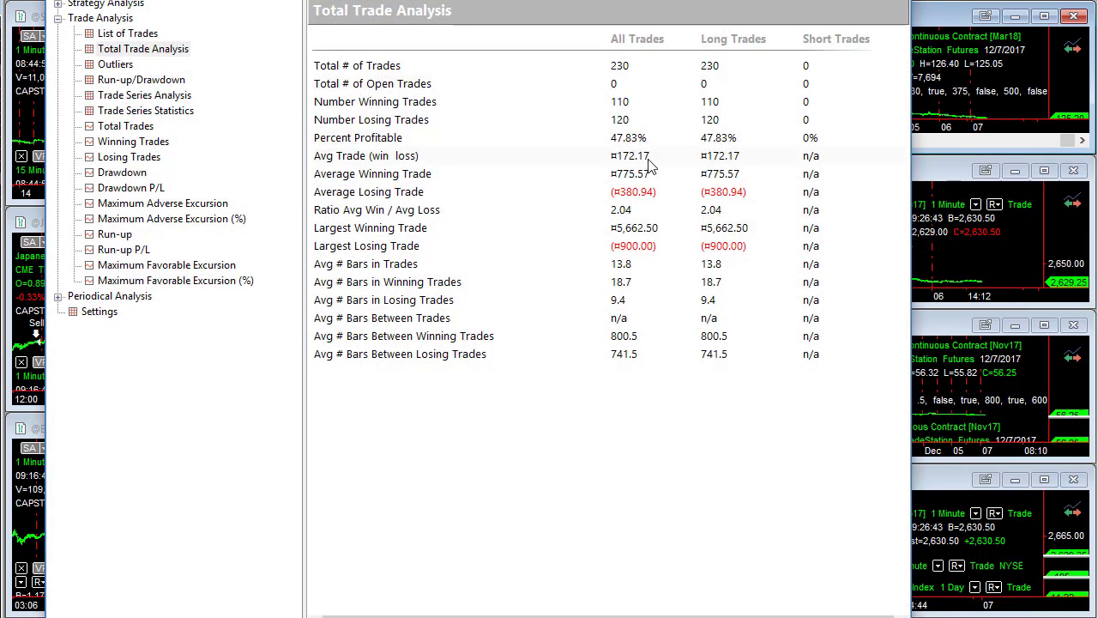
{"action": "left_click", "coordinate": [58, 3]}
{"action": "left_click", "coordinate": [135, 21]}
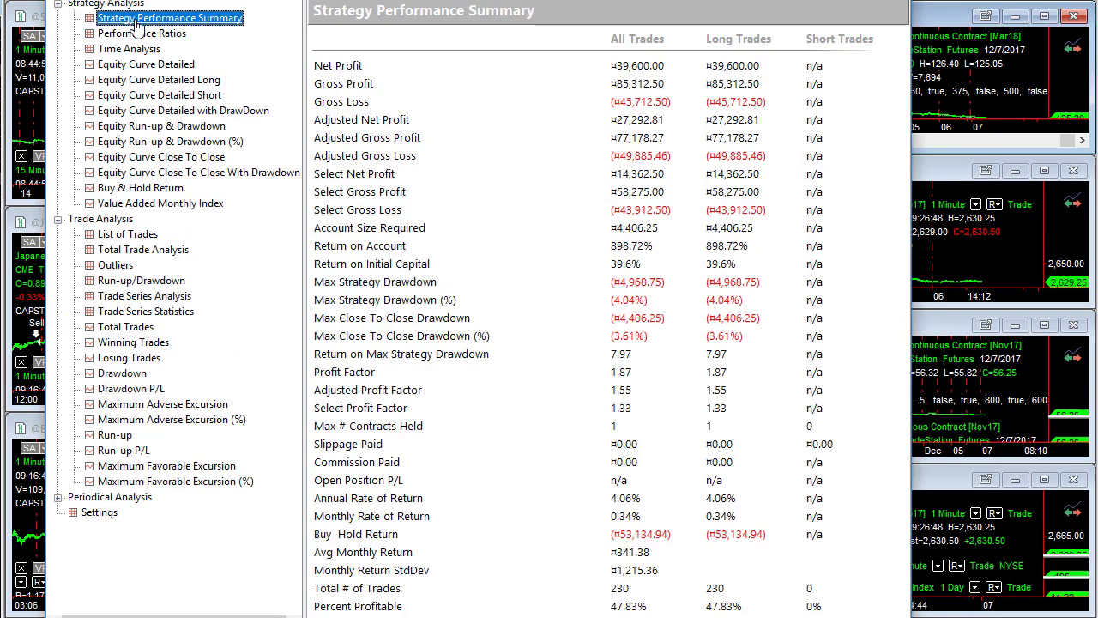
- Examine the Coffee Swing strategy's net profit and close-to-close equity curve with drawdown, closing the report when finished
{"action": "left_click", "coordinate": [636, 62]}
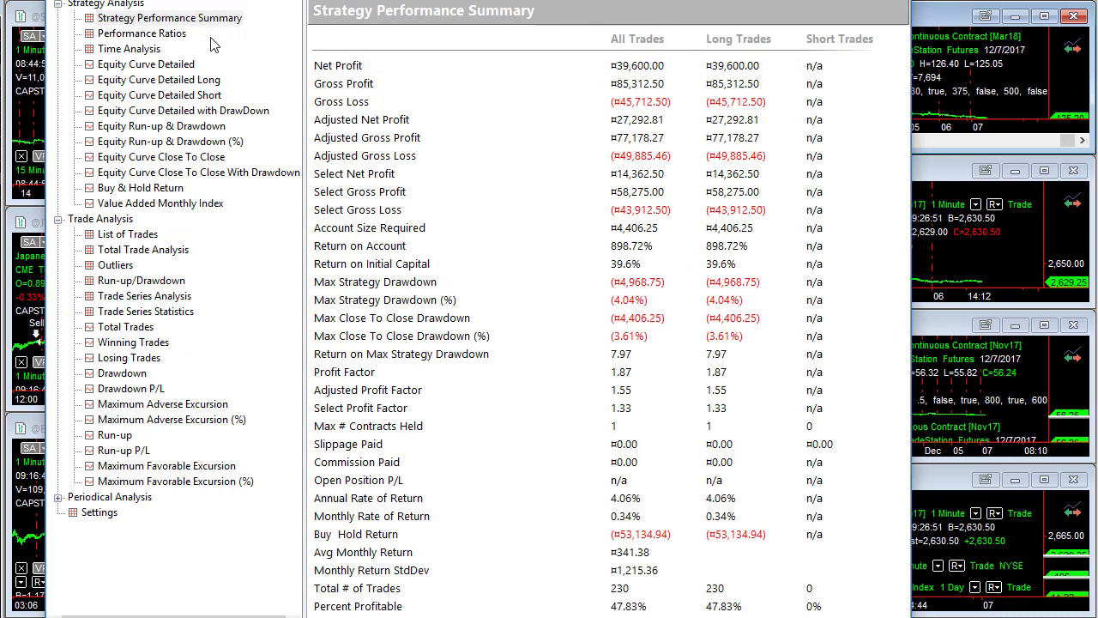
{"action": "left_click", "coordinate": [197, 174]}
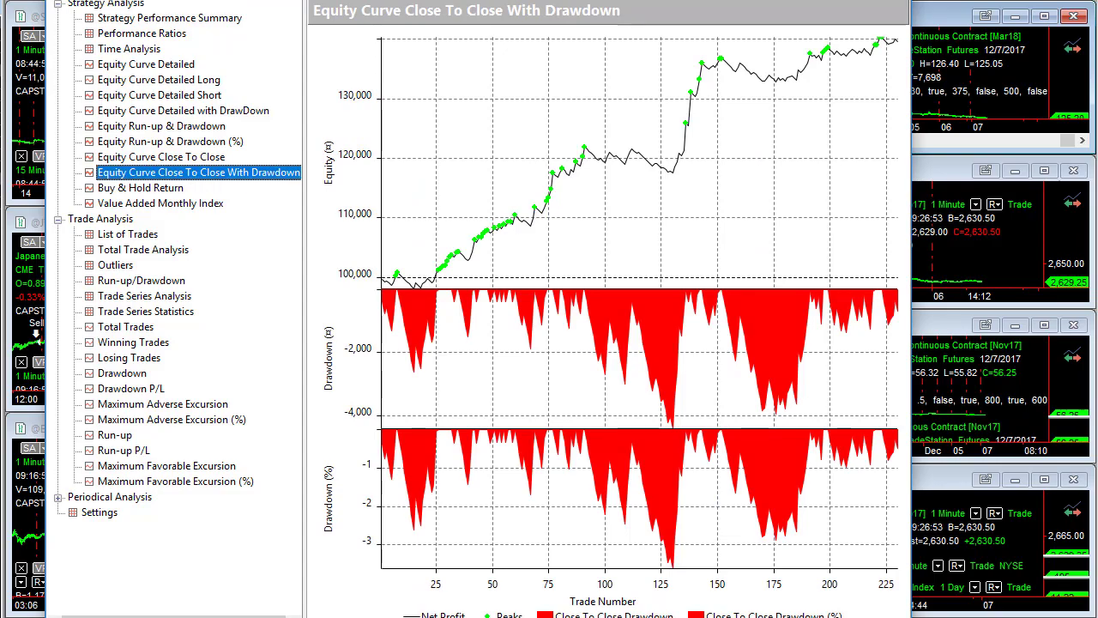
{"action": "key", "text": "alt+F4"}
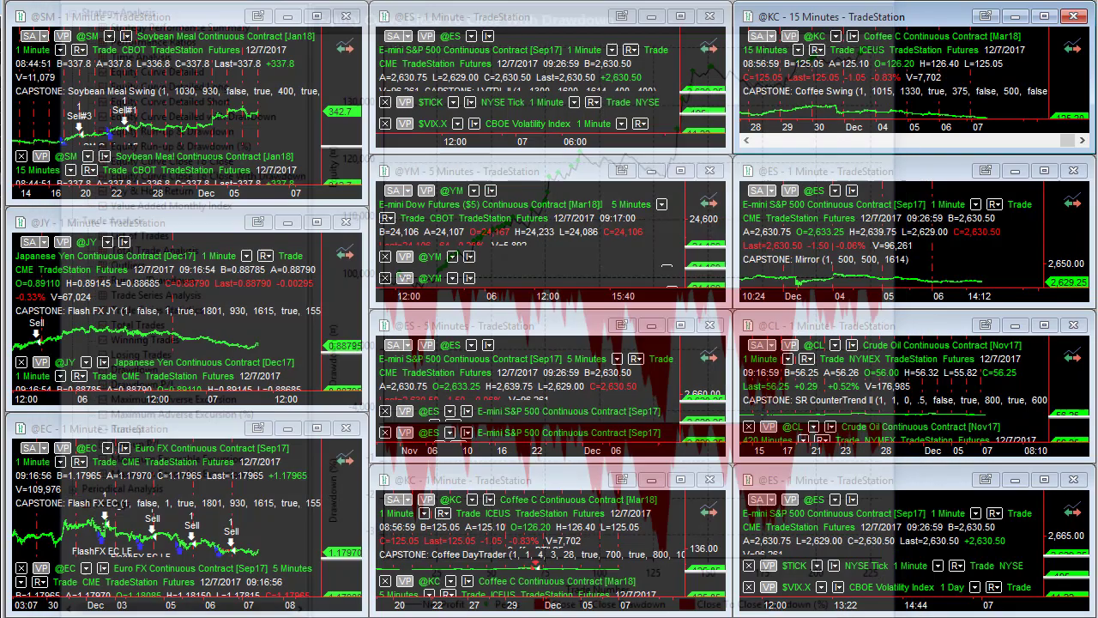
{"action": "left_click", "coordinate": [819, 176]}
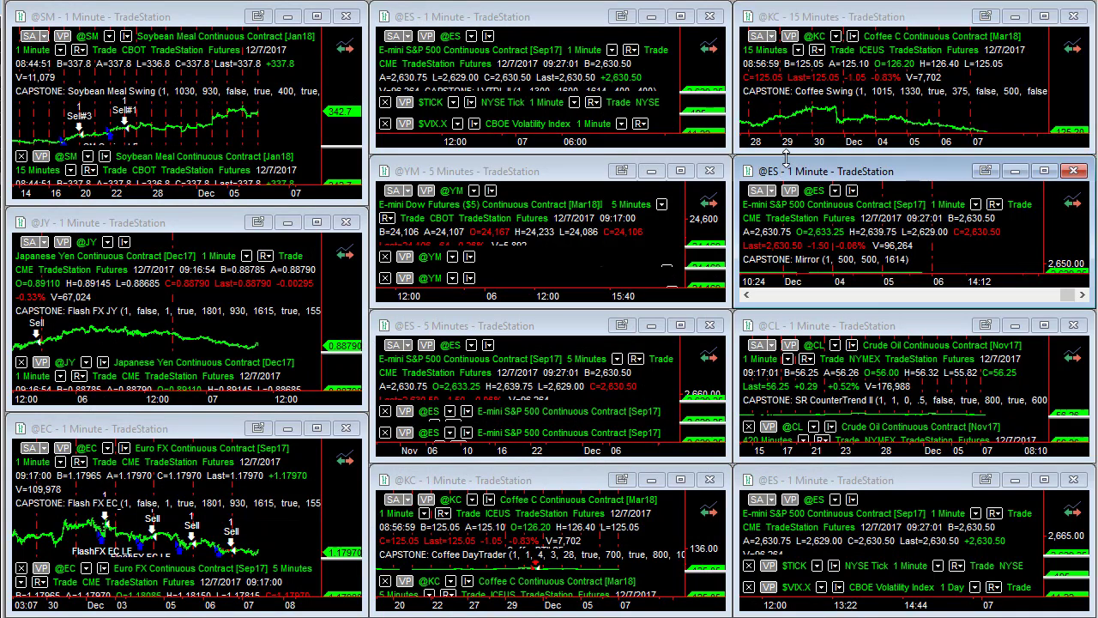
{"action": "key", "text": "alt+v"}
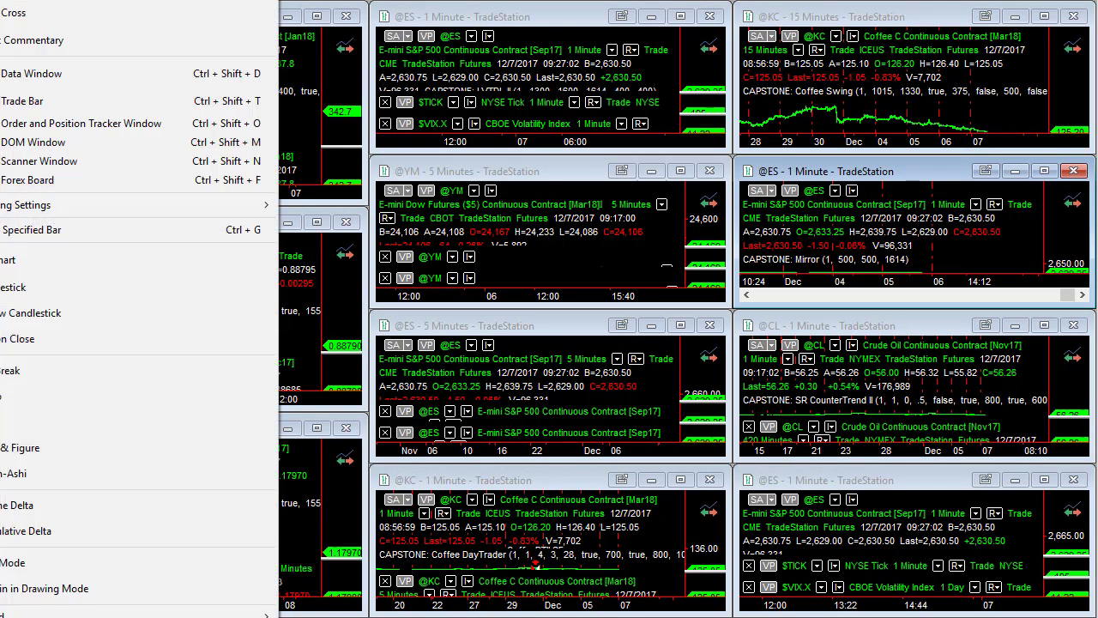
{"action": "key", "text": "Escape"}
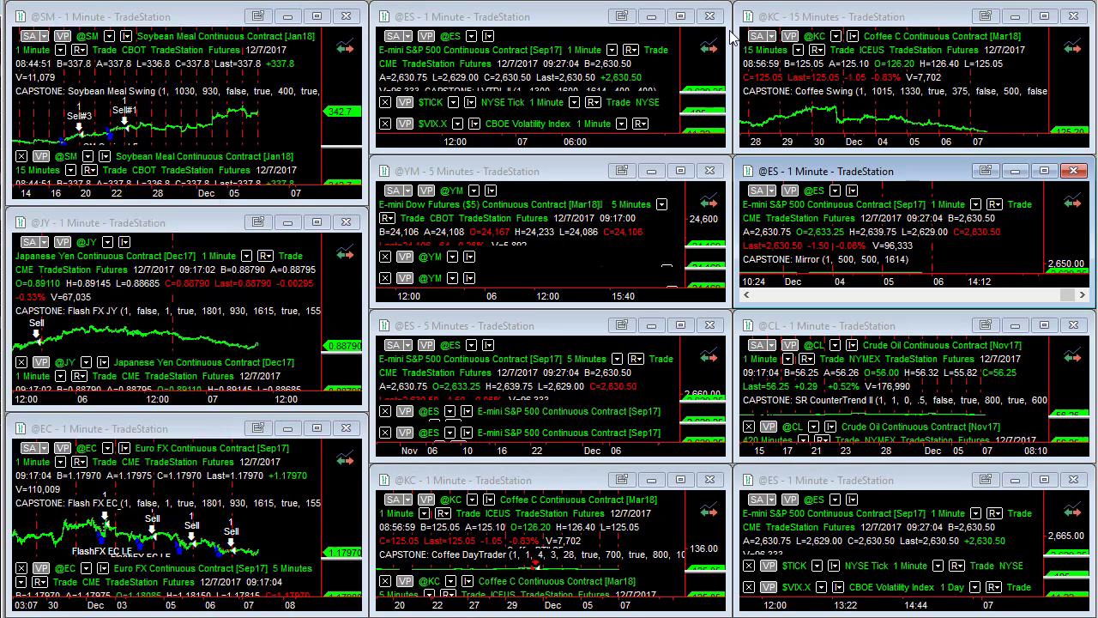
{"action": "key", "text": "alt+Tab"}
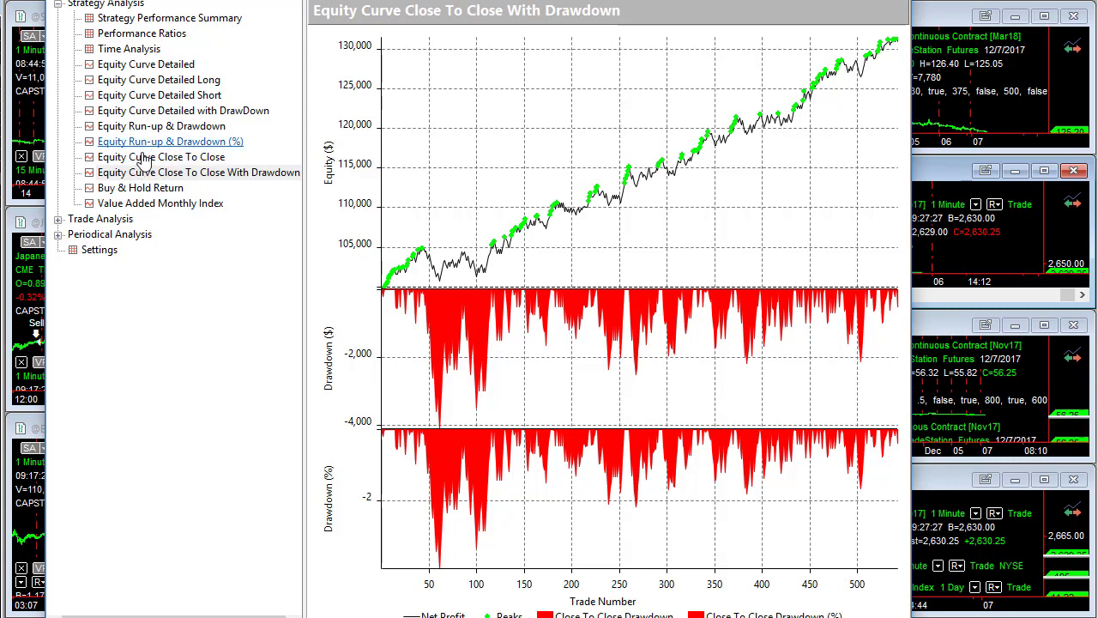
- Review the Mirror strategy's Strategy Performance Summary and Total Trade Analysis, closing the report when finished
{"action": "left_click", "coordinate": [133, 19]}
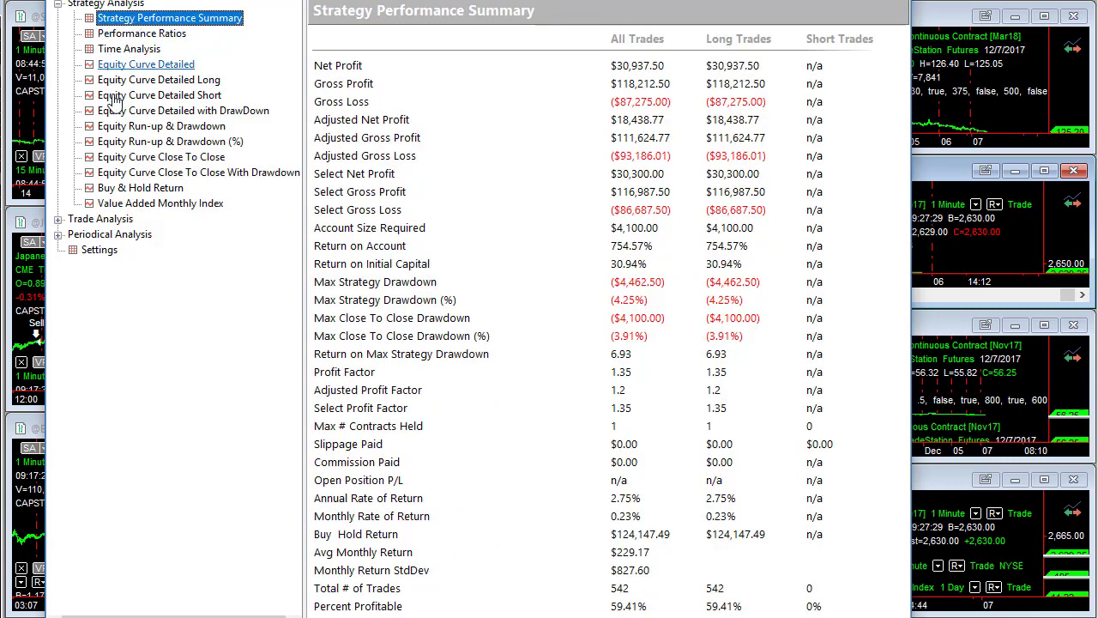
{"action": "left_click", "coordinate": [57, 219]}
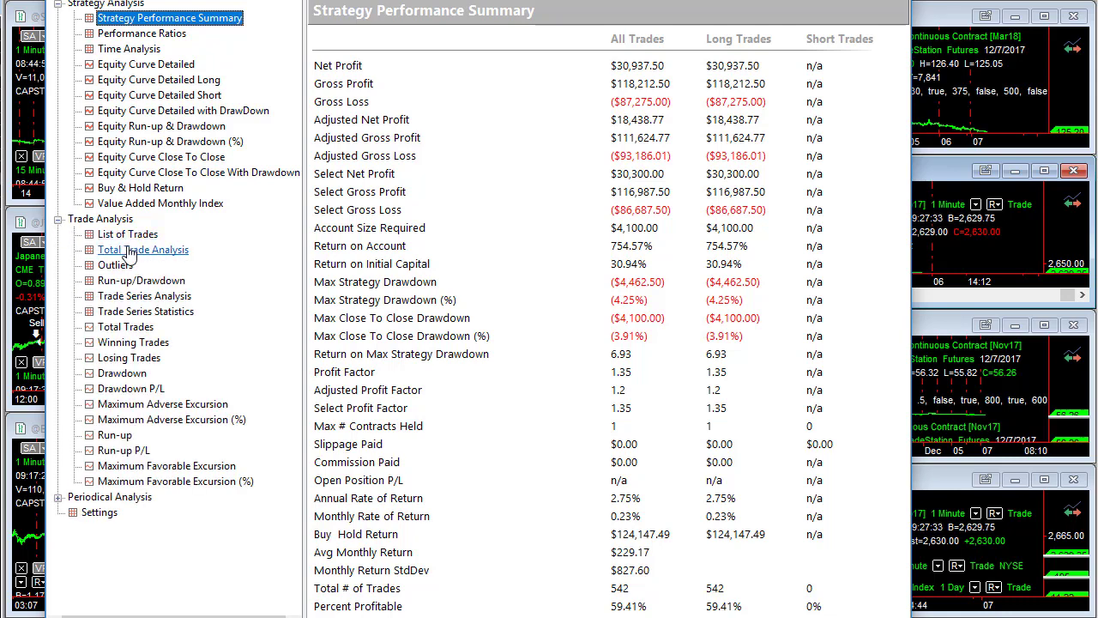
{"action": "left_click", "coordinate": [139, 249]}
{"action": "left_click", "coordinate": [635, 160]}
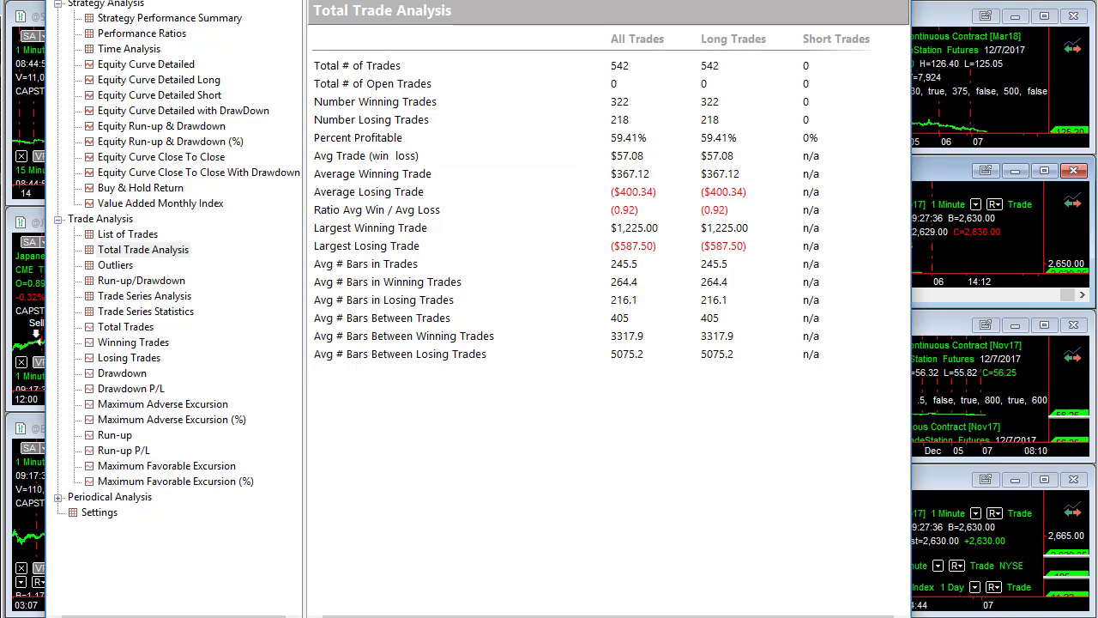
{"action": "left_click", "coordinate": [891, 2]}
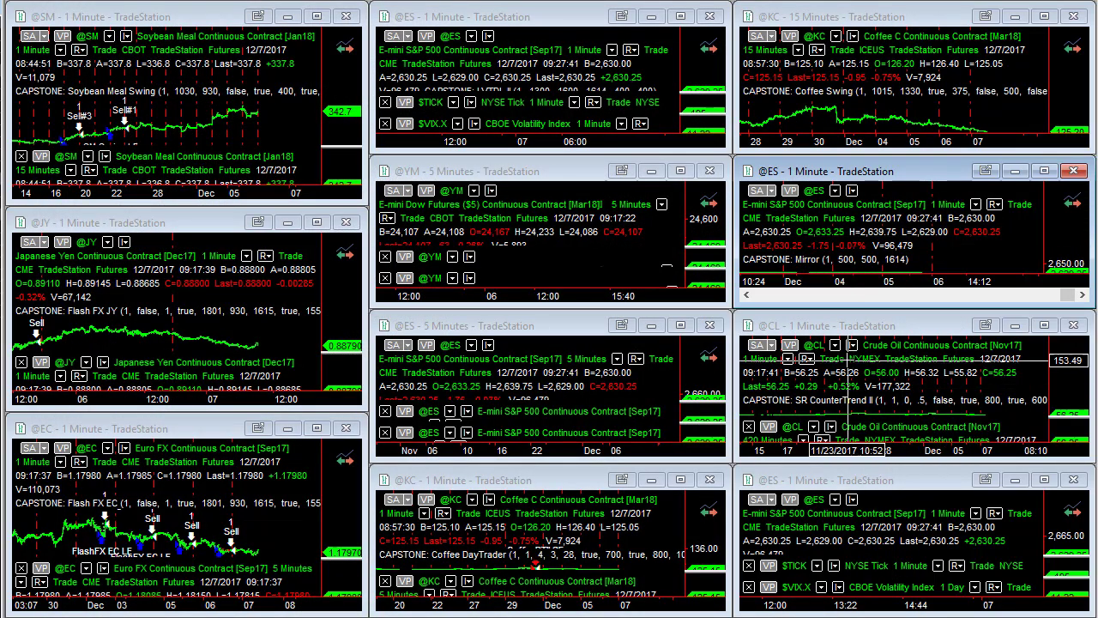
{"action": "left_click", "coordinate": [808, 358]}
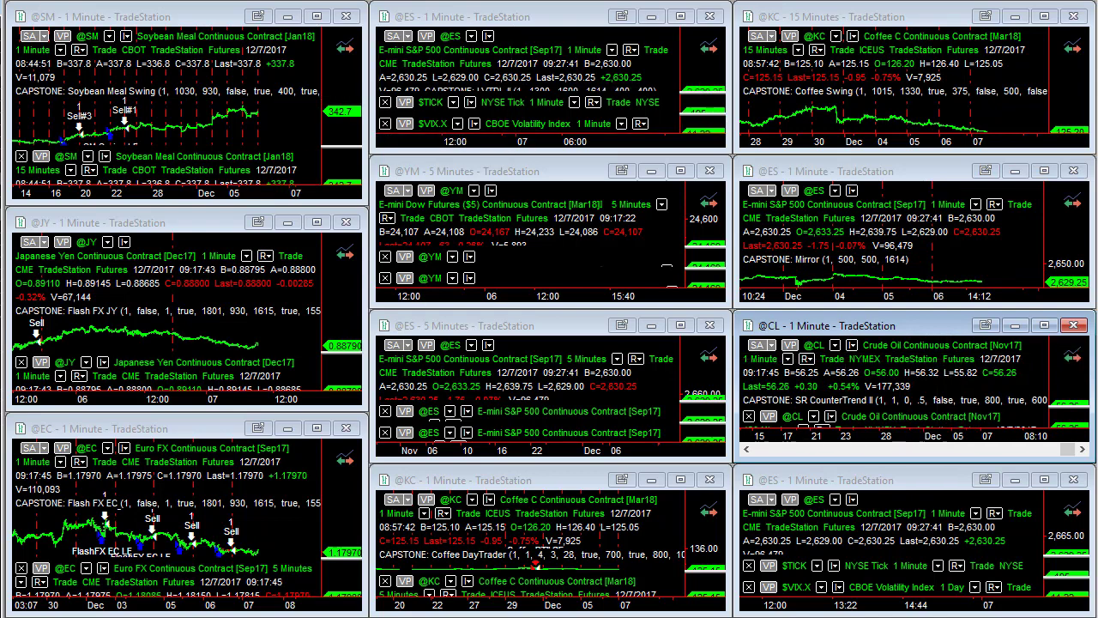
{"action": "key", "text": "alt+v"}
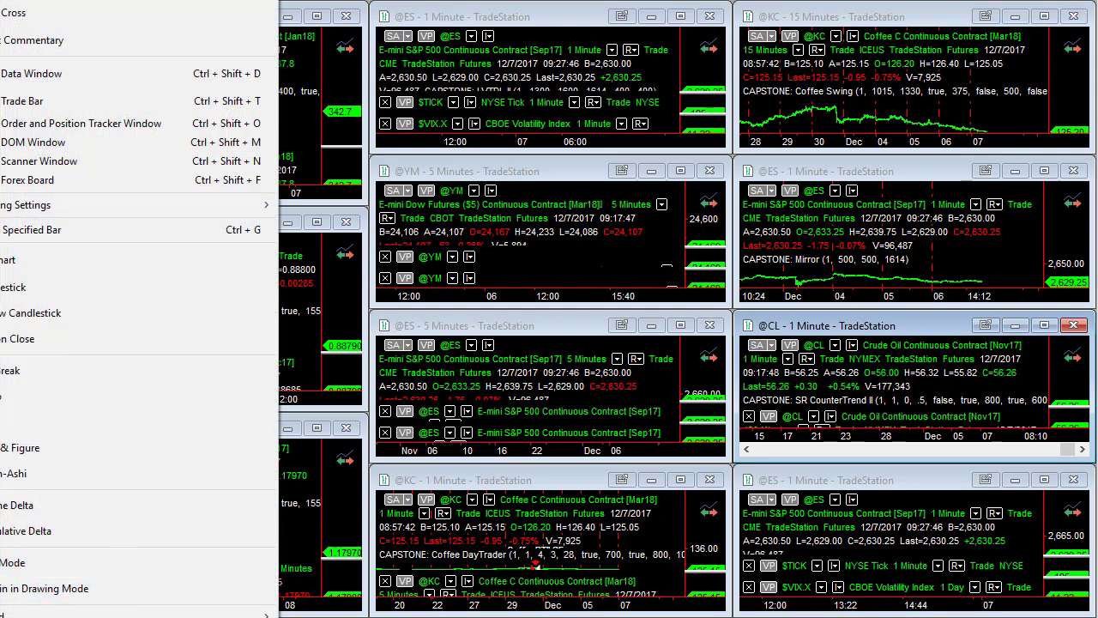
{"action": "key", "text": "Escape"}
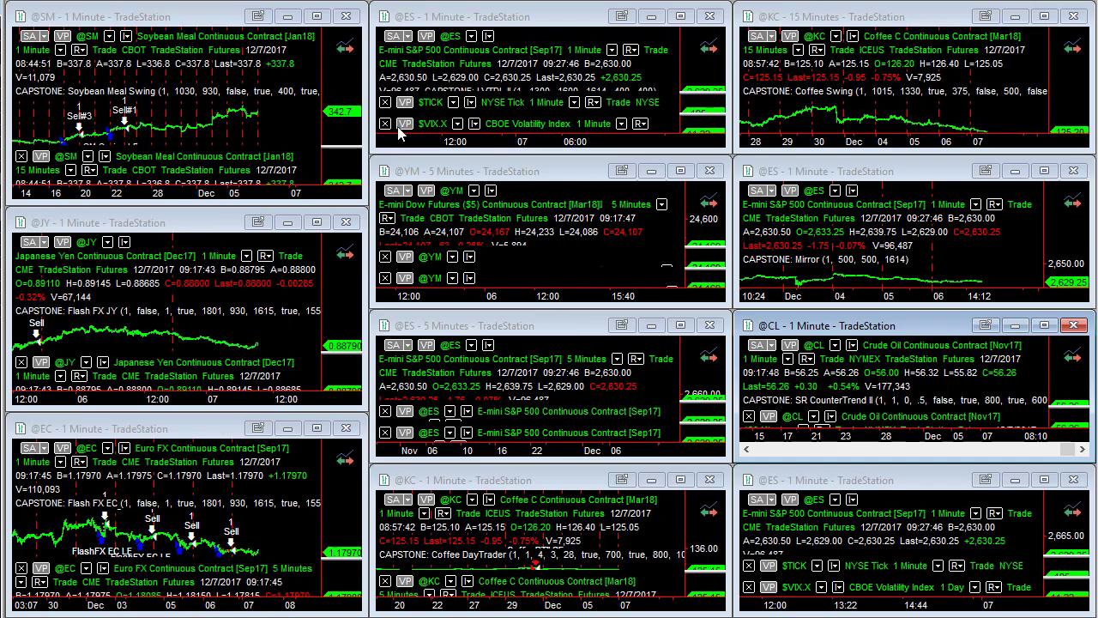
{"action": "left_click", "coordinate": [354, 48]}
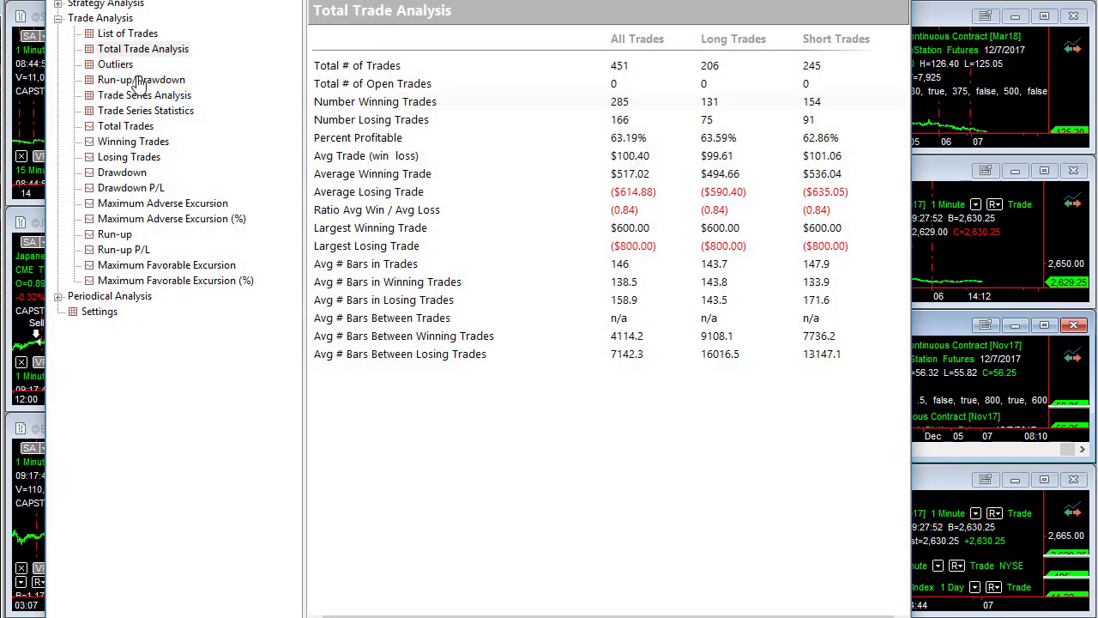
- Review the crude oil strategy's Strategy Performance Summary and close-to-close equity curve with drawdown, closing the report when finished
{"action": "left_click", "coordinate": [57, 4]}
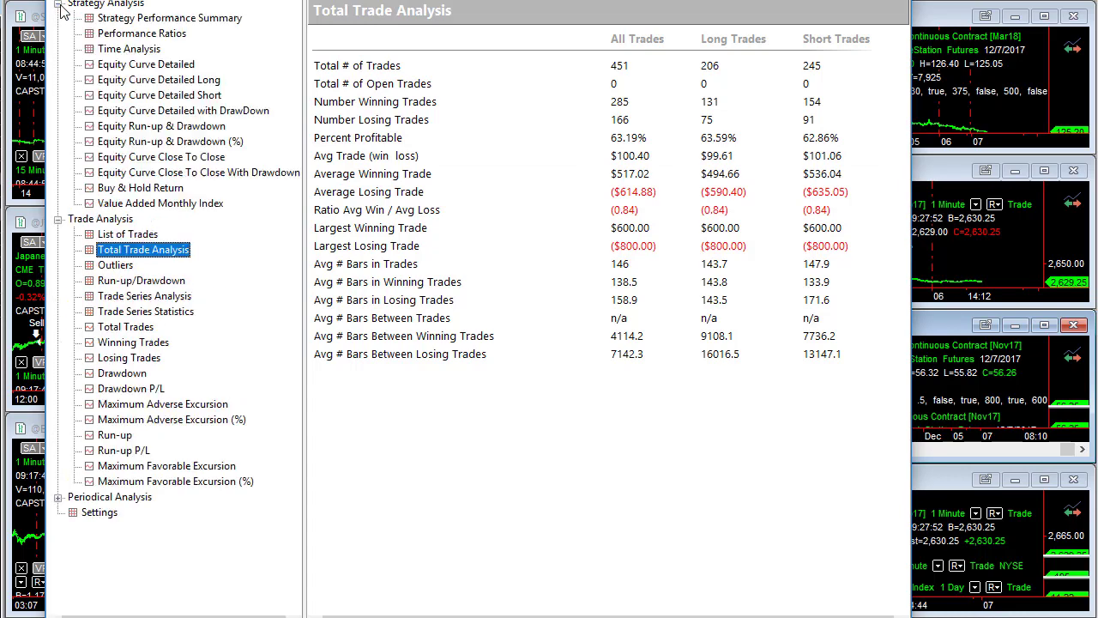
{"action": "left_click", "coordinate": [129, 18]}
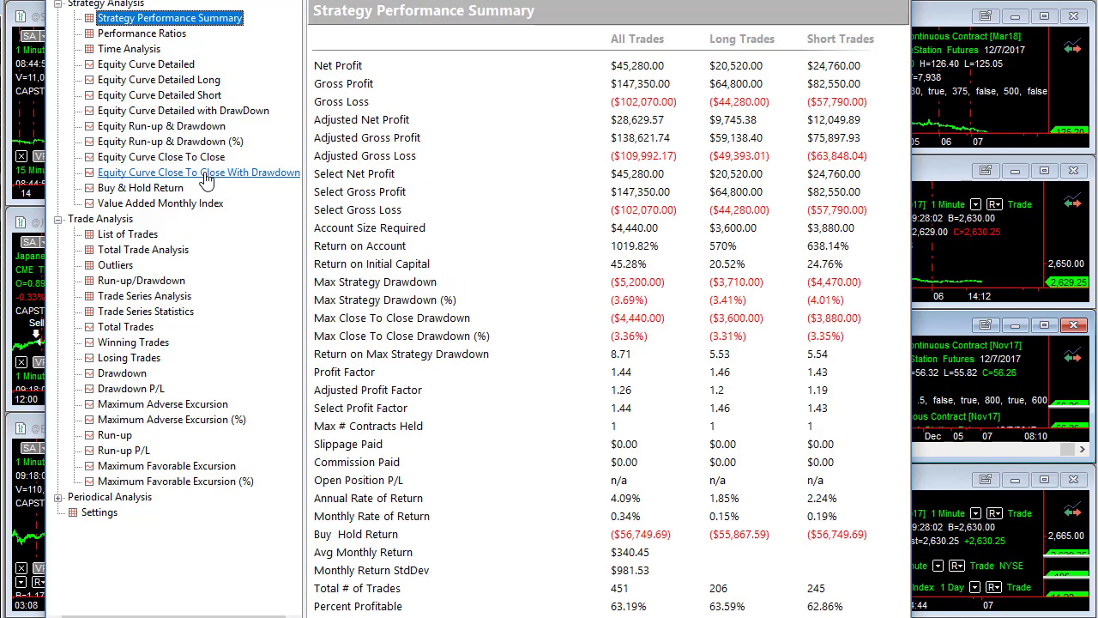
{"action": "left_click", "coordinate": [199, 172]}
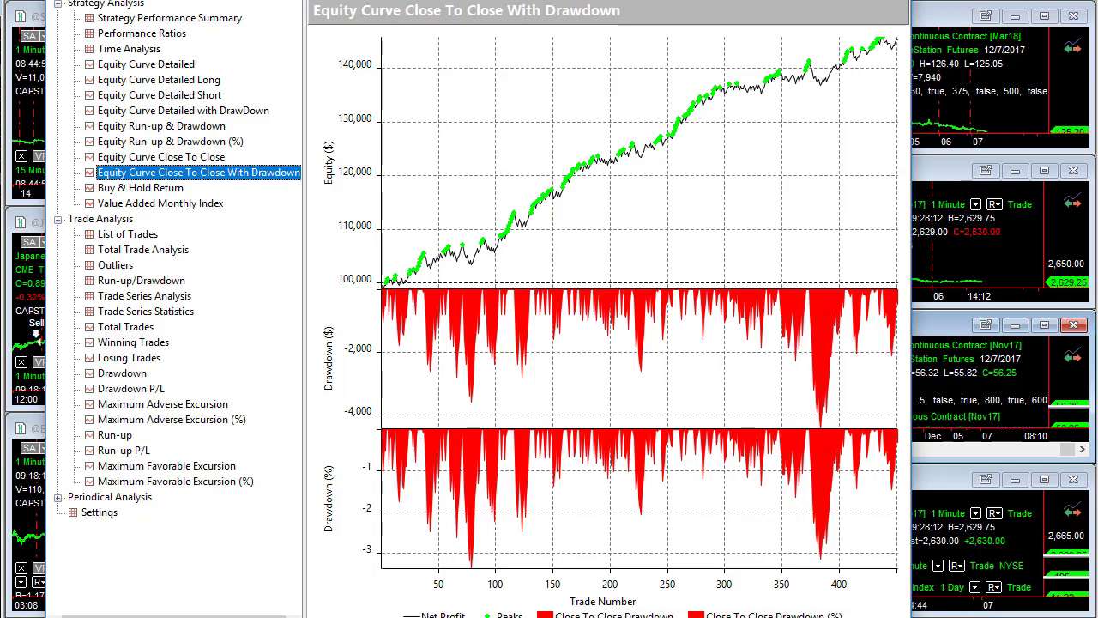
{"action": "key", "text": "alt+F4"}
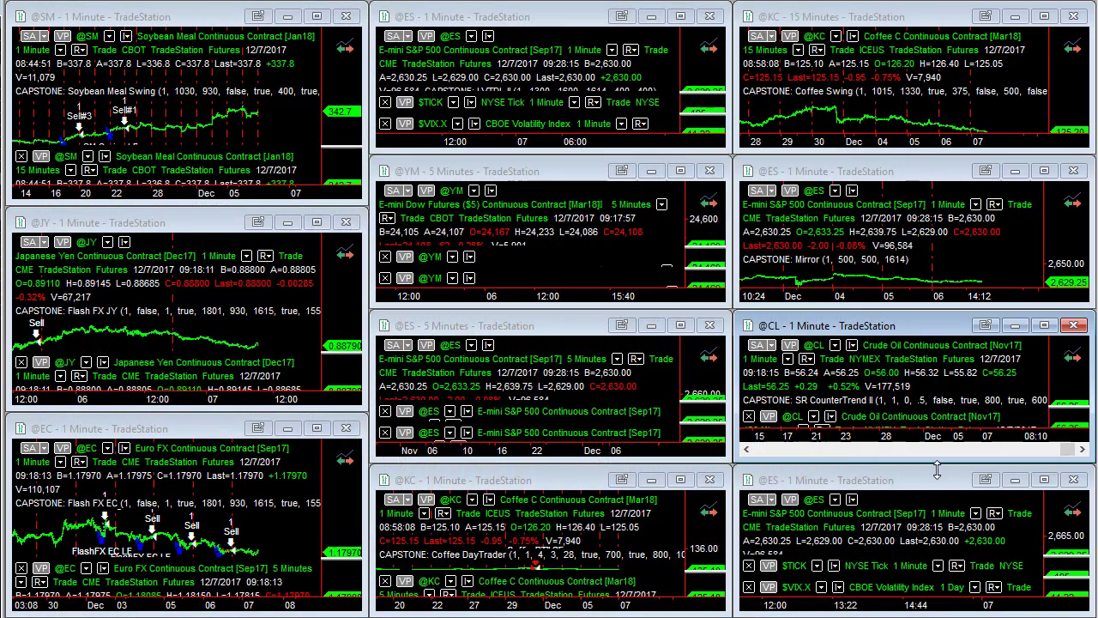
{"action": "left_click", "coordinate": [937, 529]}
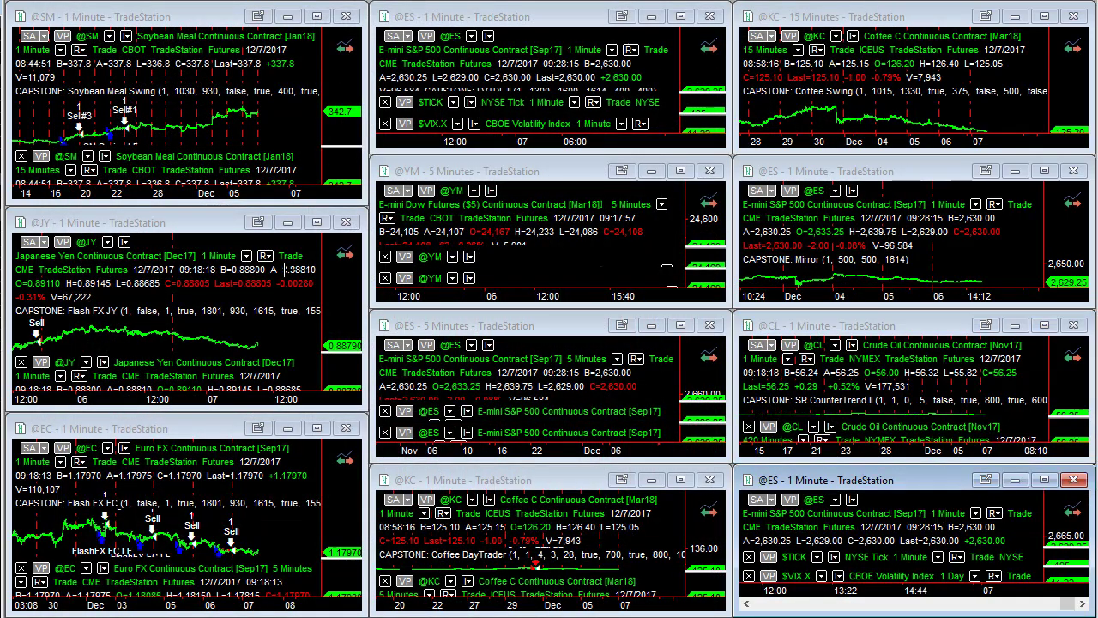
{"action": "key", "text": "alt+v"}
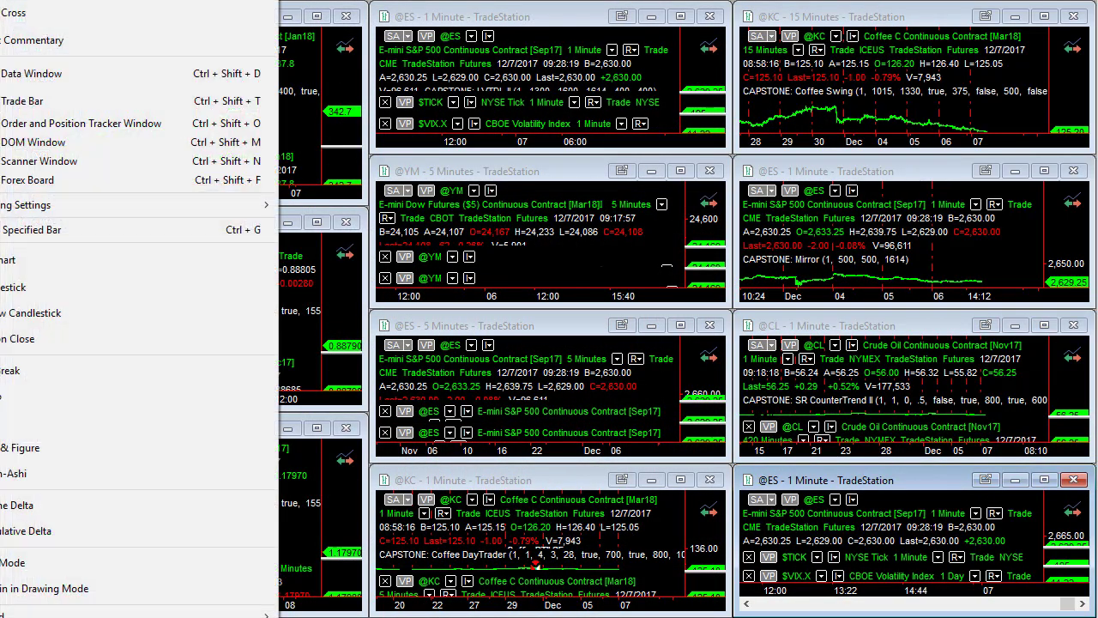
{"action": "key", "text": "alt+shift+p"}
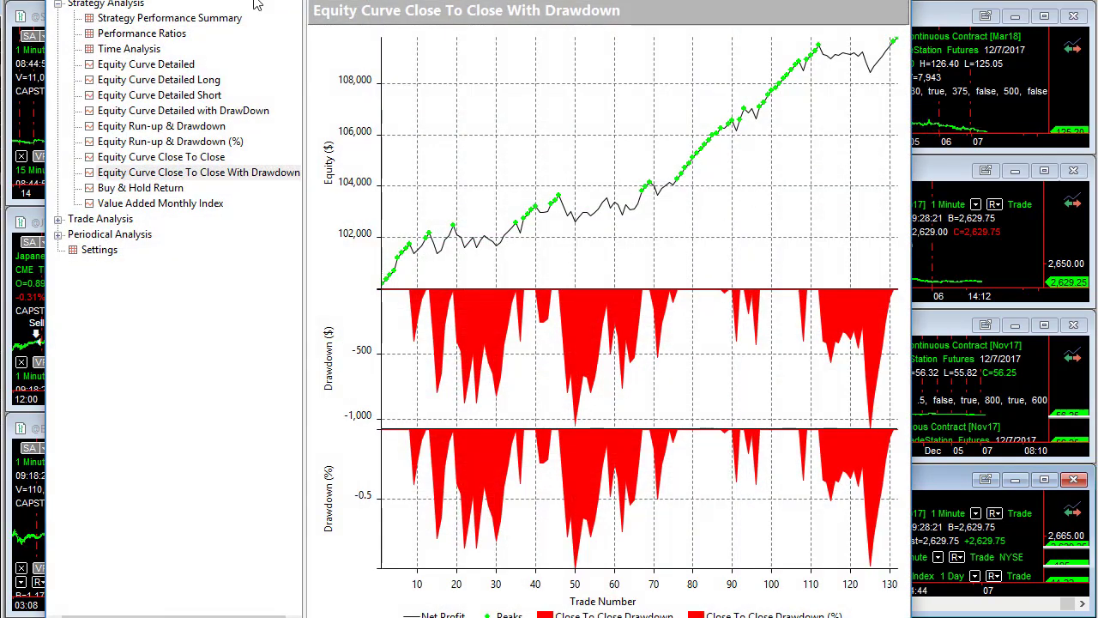
{"action": "left_click", "coordinate": [104, 18]}
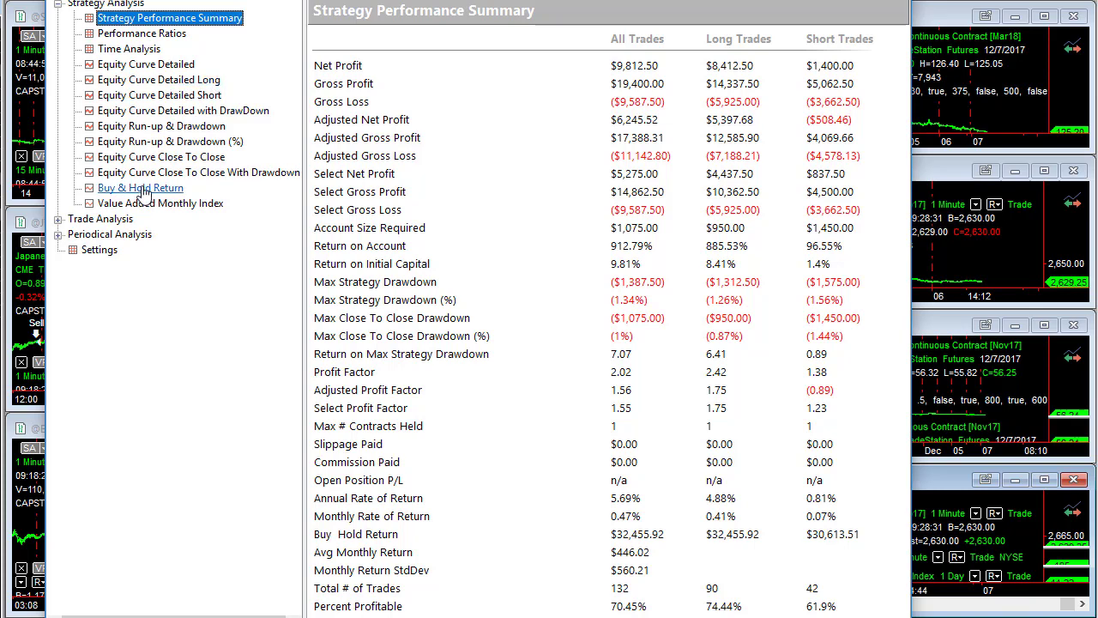
{"action": "left_click", "coordinate": [167, 162]}
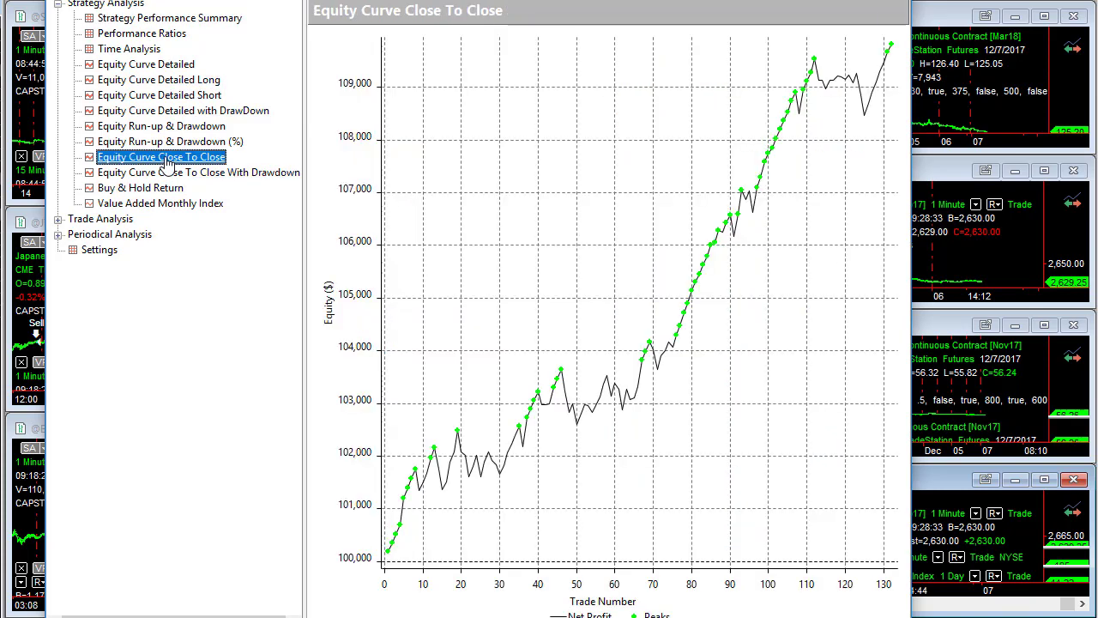
{"action": "left_click", "coordinate": [58, 220]}
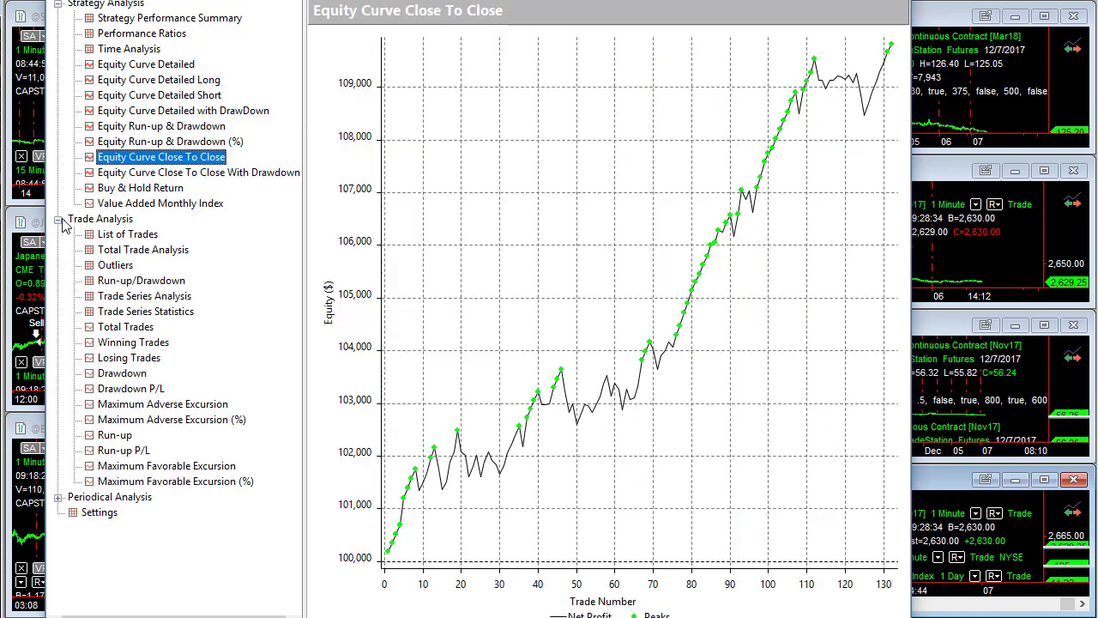
{"action": "left_click", "coordinate": [160, 255]}
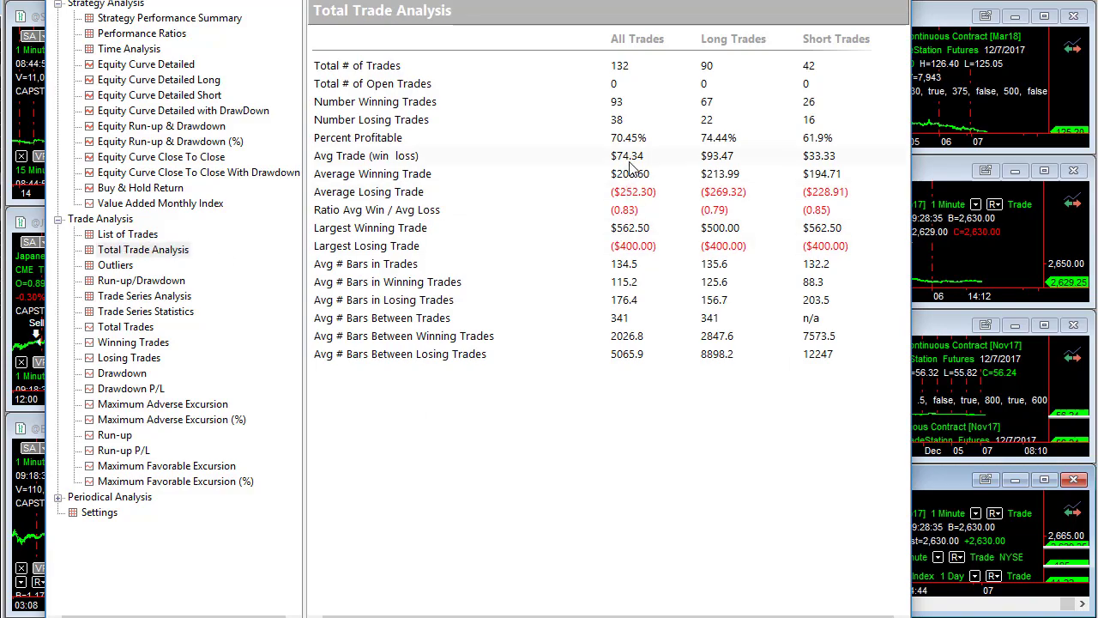
{"action": "key", "text": "alt+F4"}
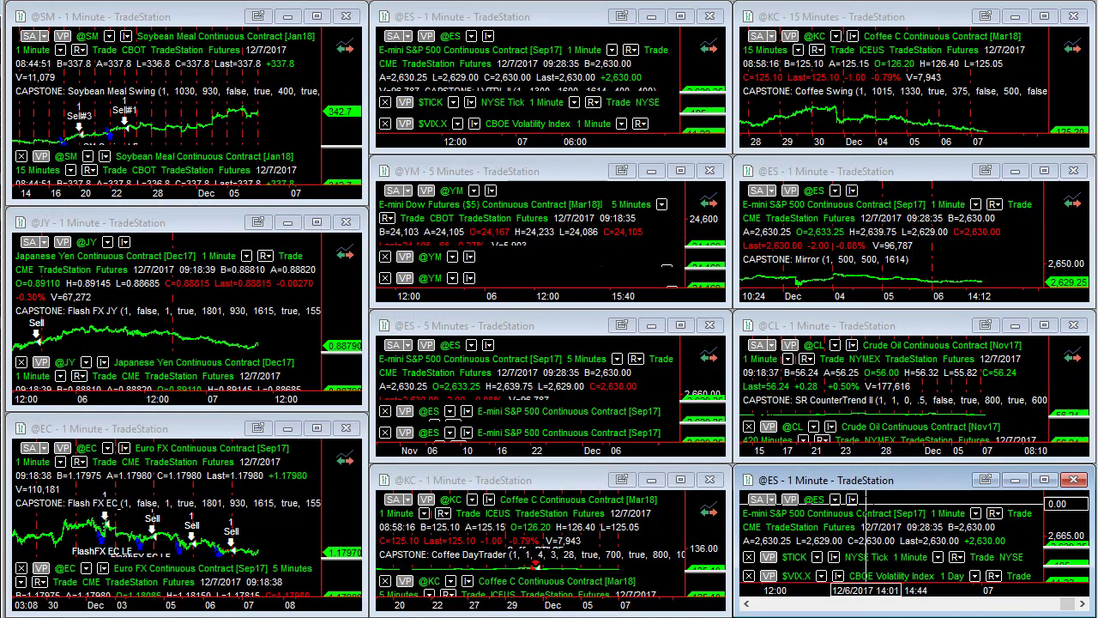
{"action": "double_click", "coordinate": [872, 480]}
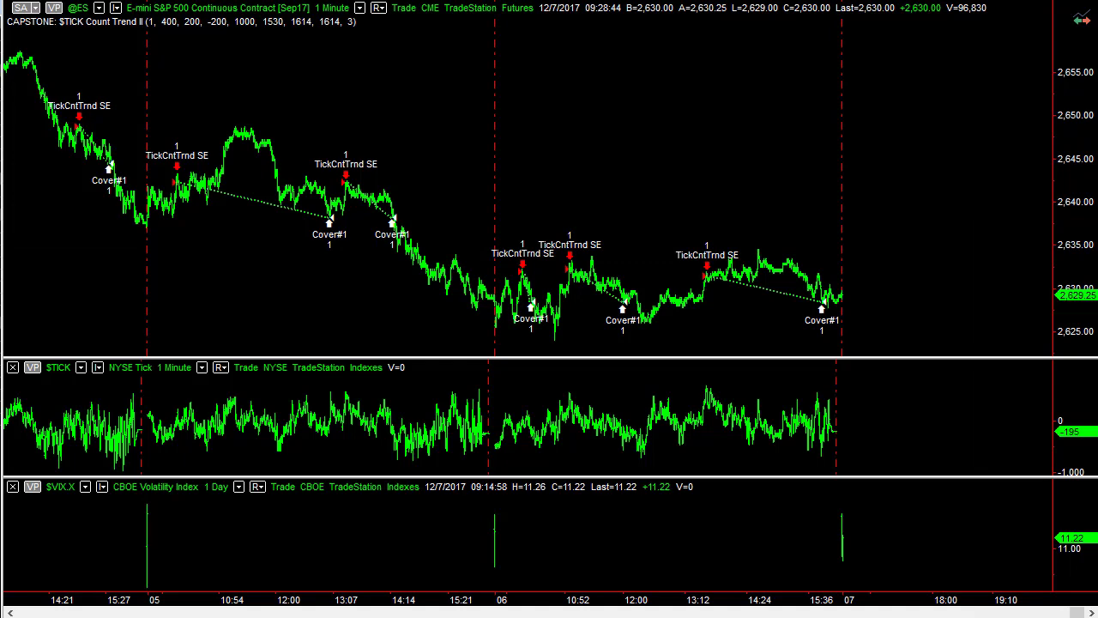
{"action": "key", "text": "ctrl+F5"}
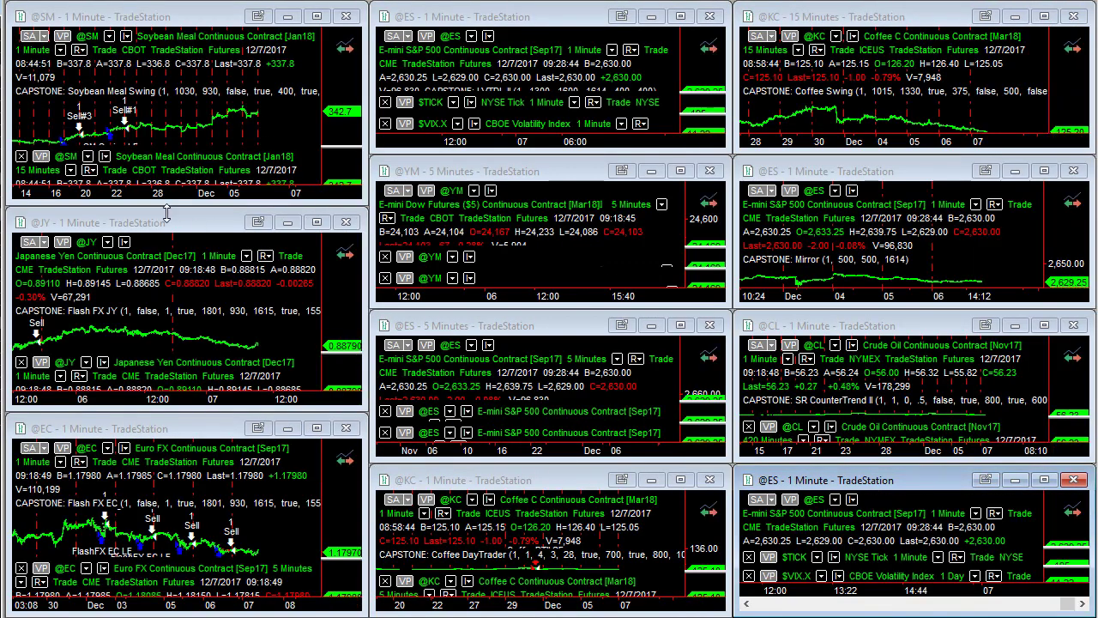